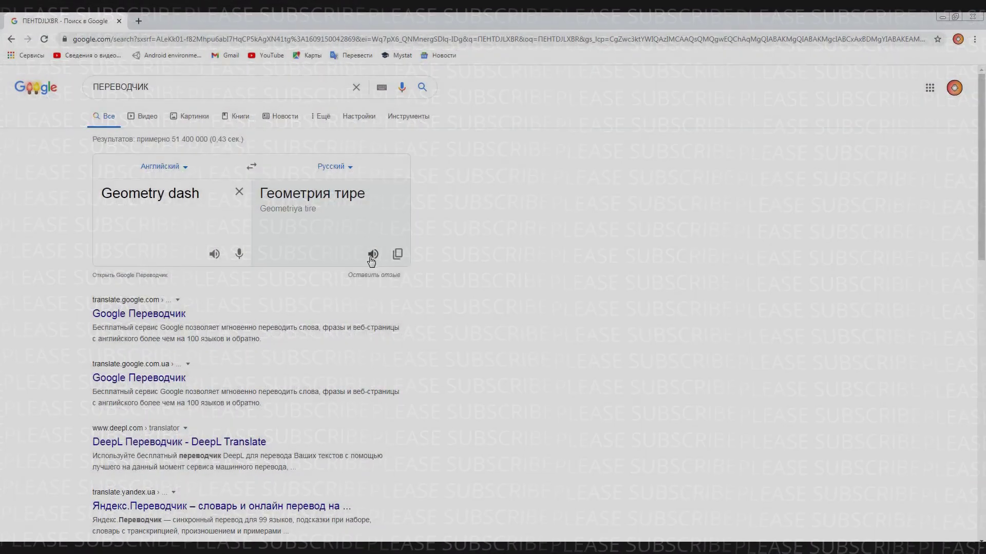
Play the spoken Russian translation of 'Geometry dash' in Google Search.
left_click(370, 259)
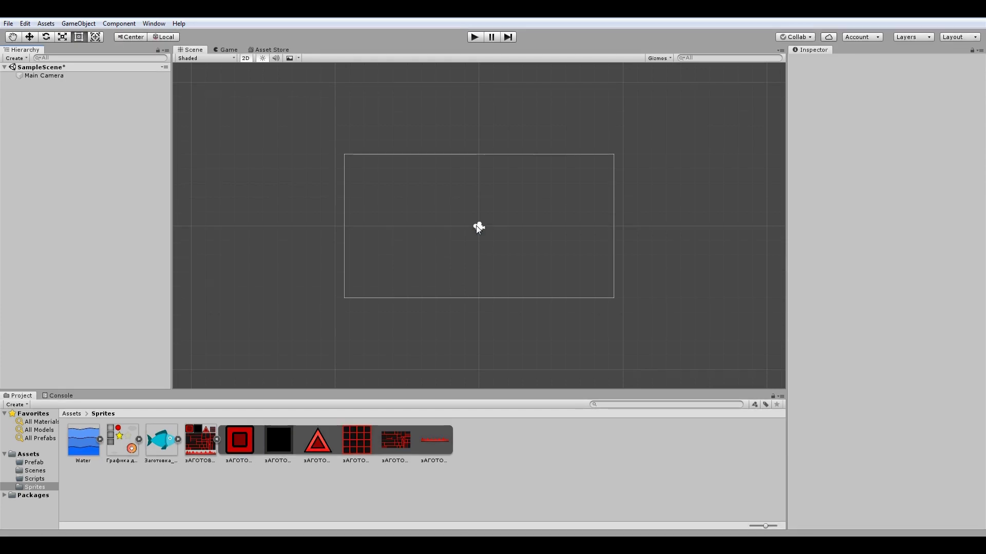
Add the red square sprite at X 0, name it Квадратик, scale it to 0.25, and frame it.
left_click_drag(239, 445, 483, 229)
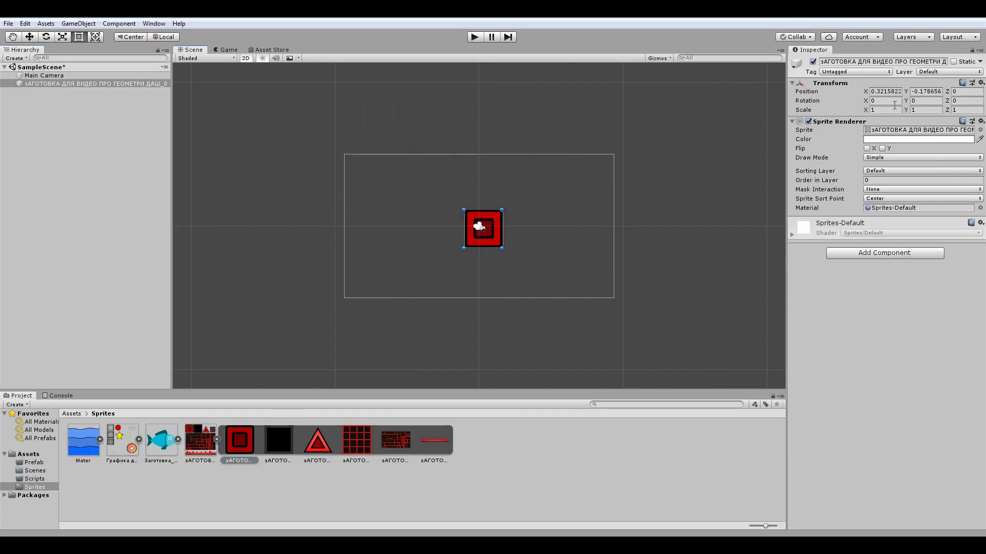
type("0")
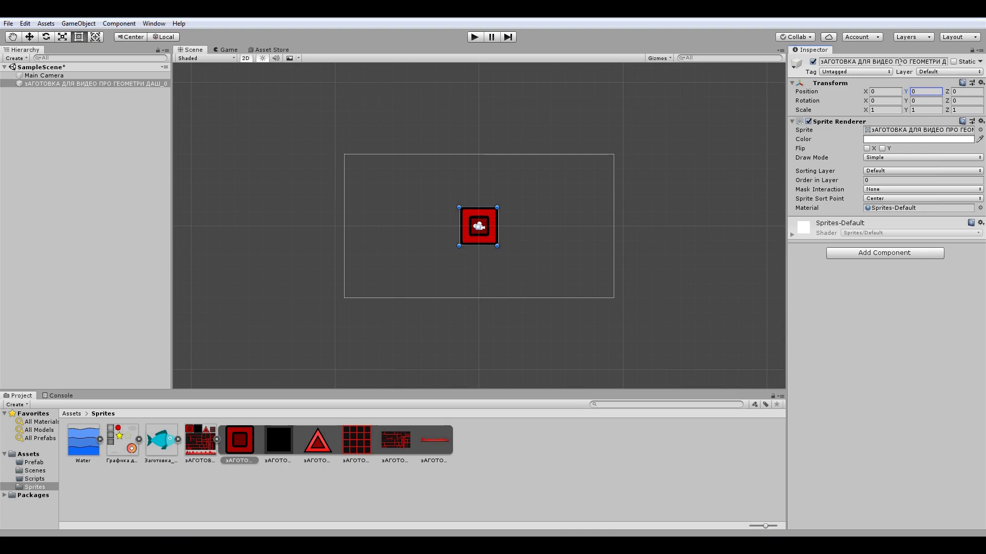
left_click(899, 61)
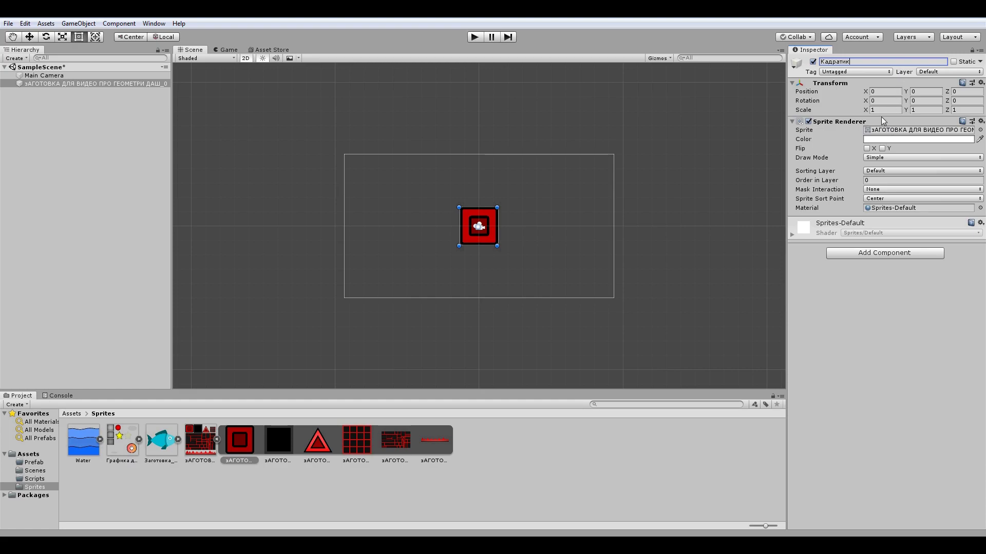
key("Return")
type("0.25")
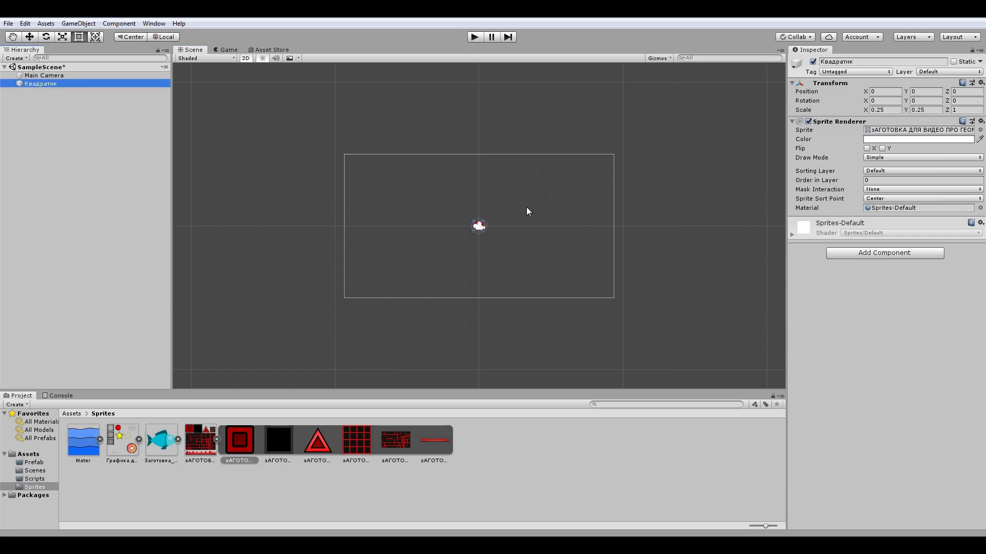
double_click(149, 85)
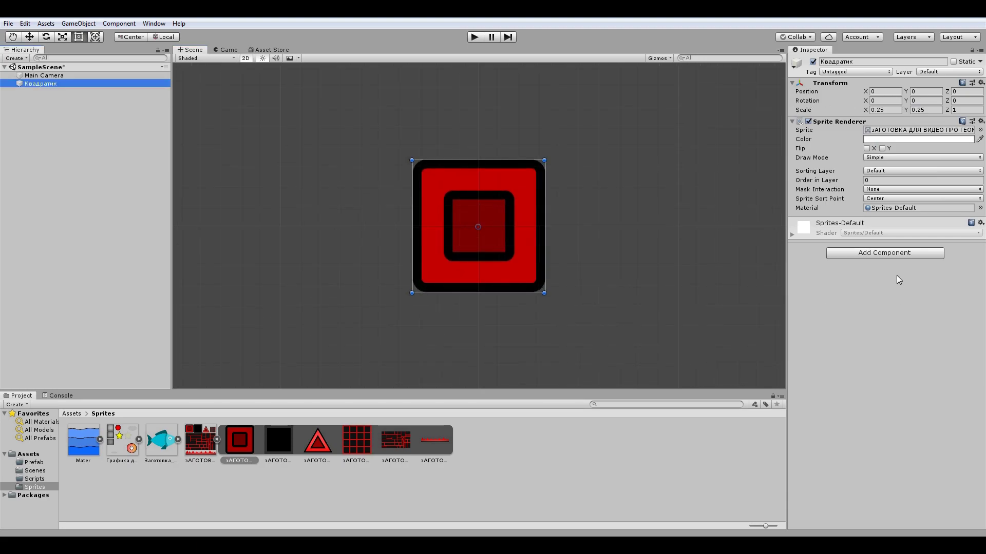
Add a Box Collider 2D to the Квадратик square.
left_click(893, 255)
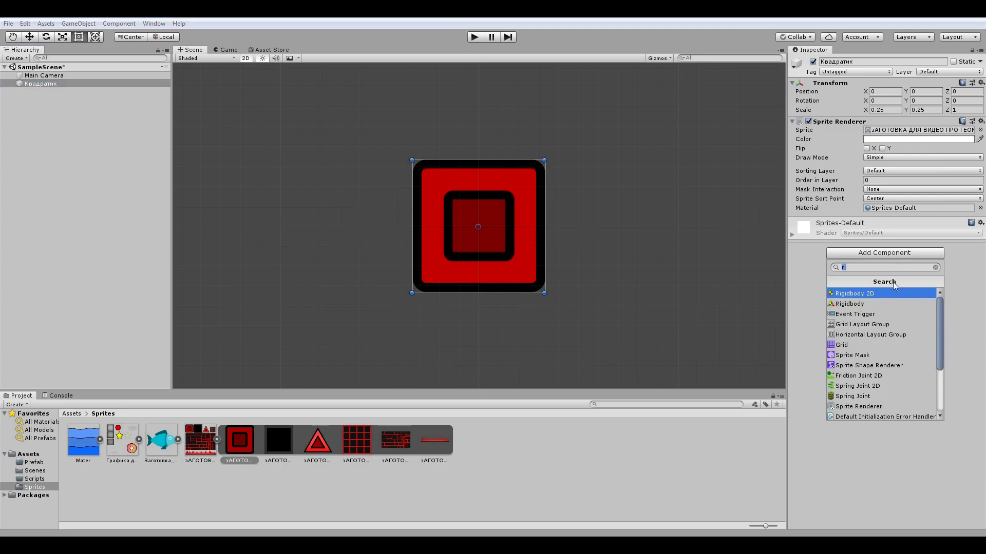
type("bo")
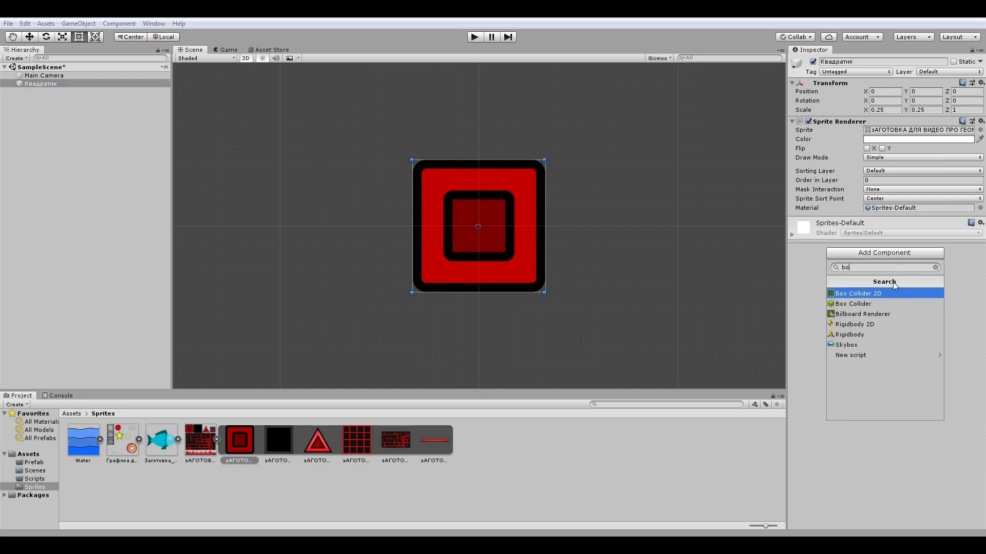
left_click(883, 294)
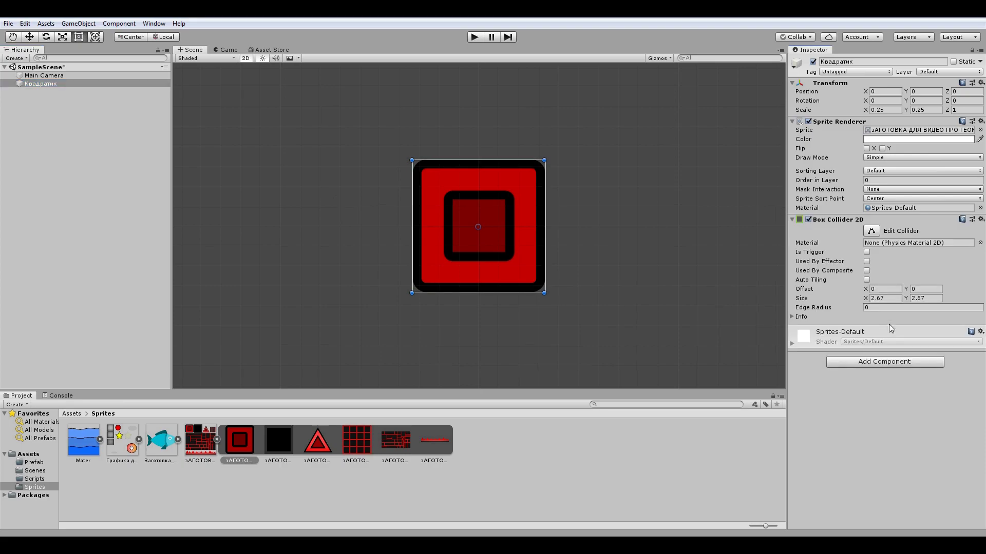
Add a Rigidbody 2D with Continuous collision detection and frozen Z rotation, and adjust Angular Drag.
left_click(895, 361)
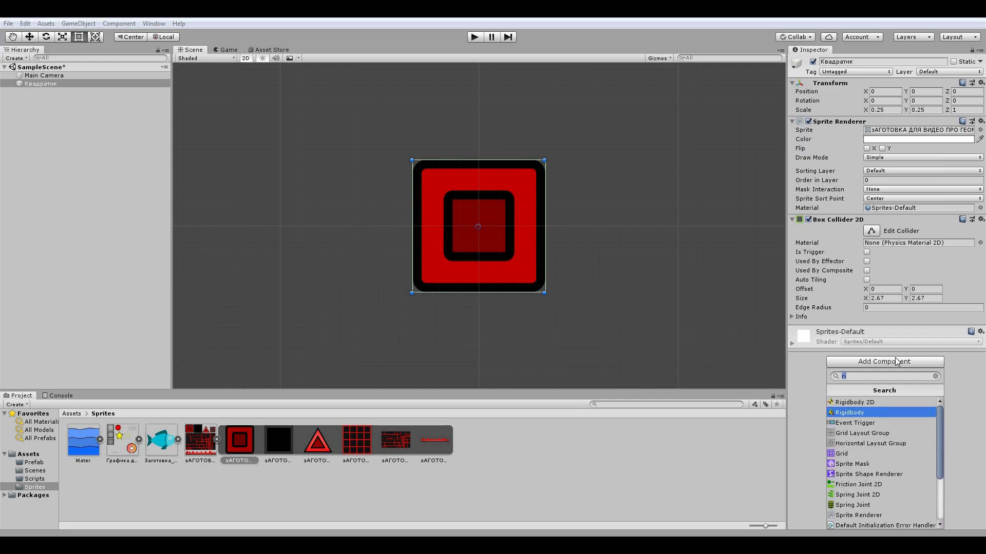
left_click(854, 402)
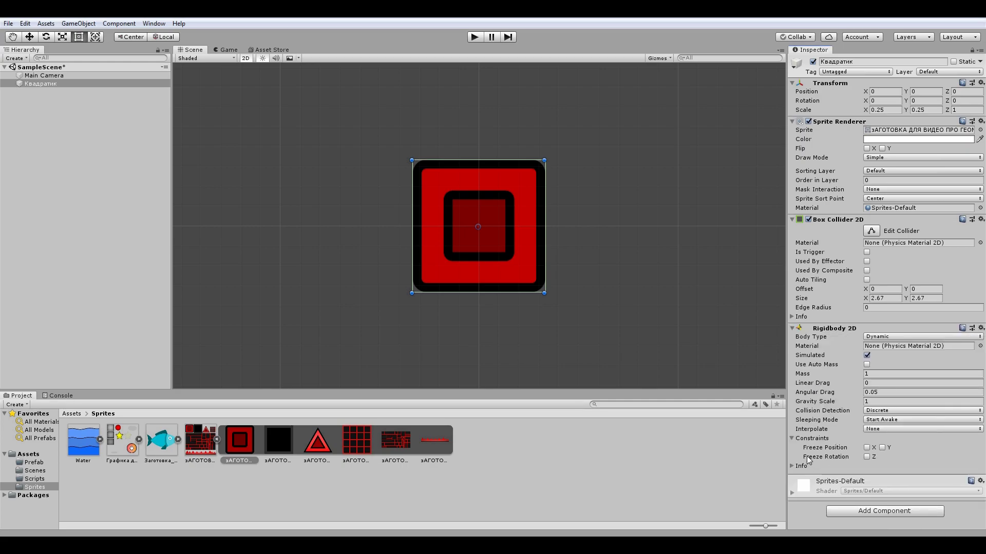
left_click(874, 411)
left_click(879, 425)
left_click(882, 392)
type("2")
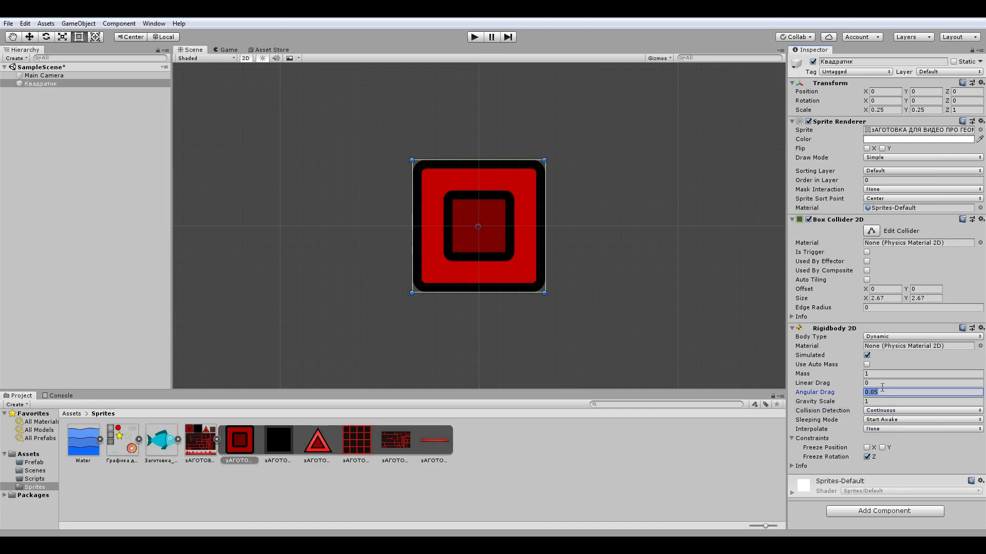
left_click(882, 382)
Name the black floor block Пол and give it a Box Collider 2D.
type("2")
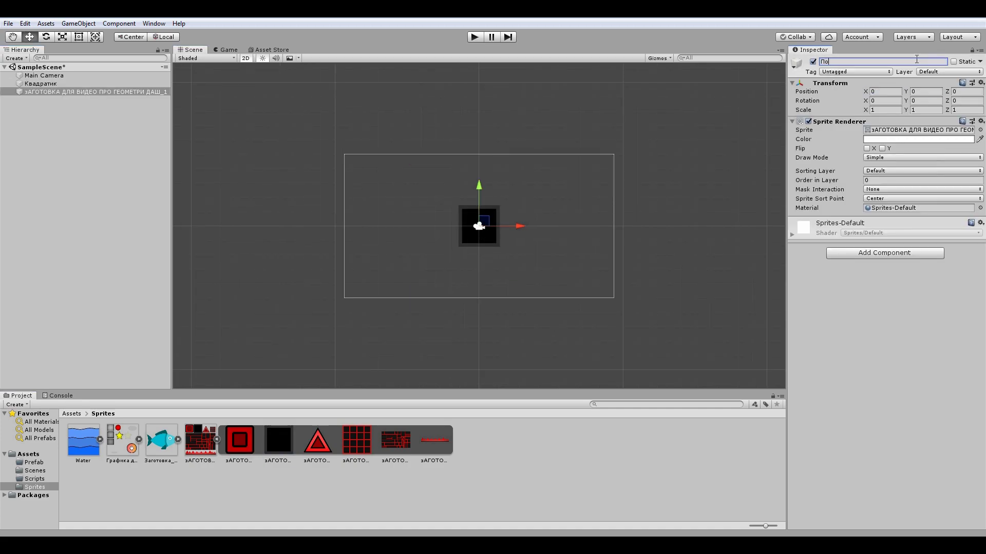
left_click(885, 254)
left_click(865, 295)
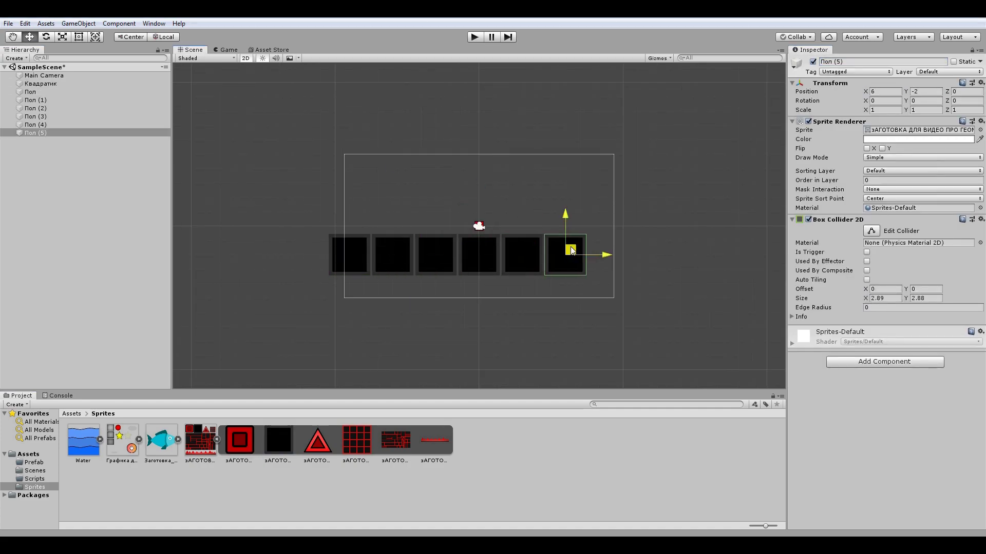
Create a new empty GameObject and begin naming it.
left_click(68, 257)
key("ctrl+shift+n")
left_click(868, 61)
type("B")
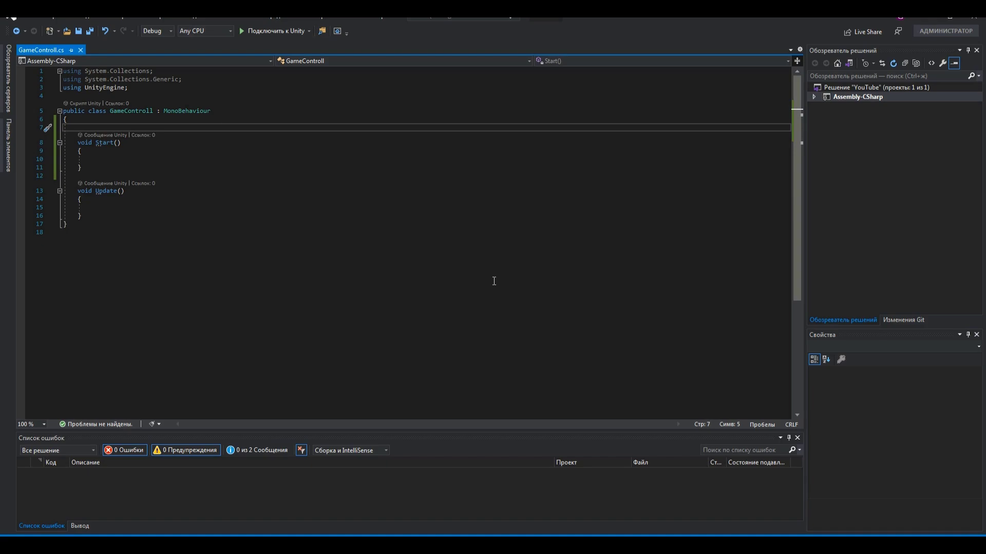
Declare 'public float JumpForse;', 'private bool _isGround = false;' and a 'Rigidbody2D rb;' field.
type("public float")
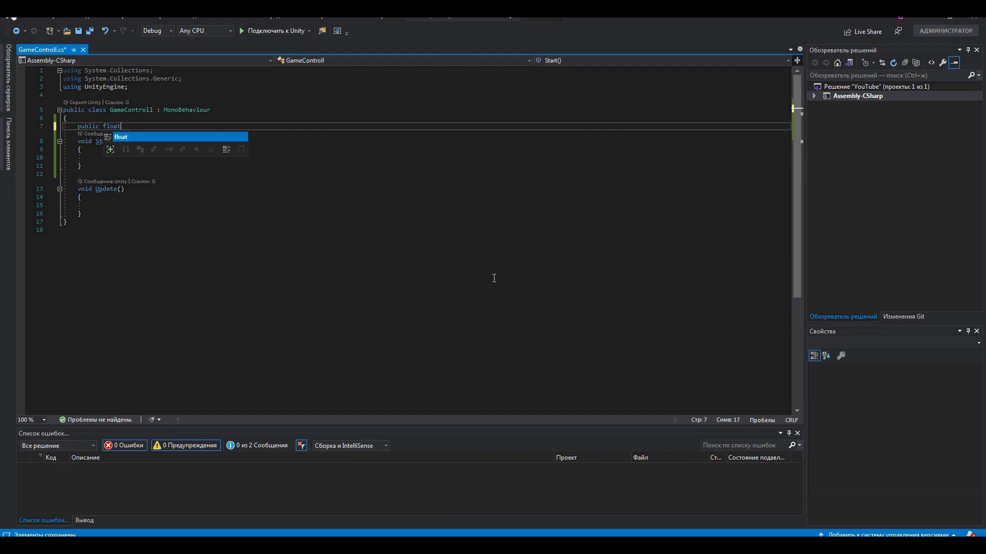
type(" JumpForse")
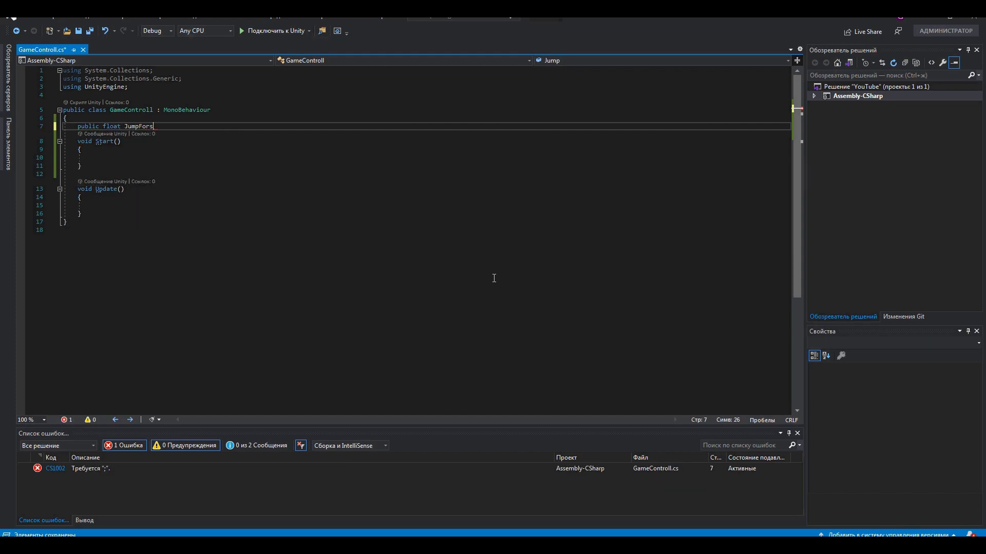
type(";")
key("Return")
type("pri")
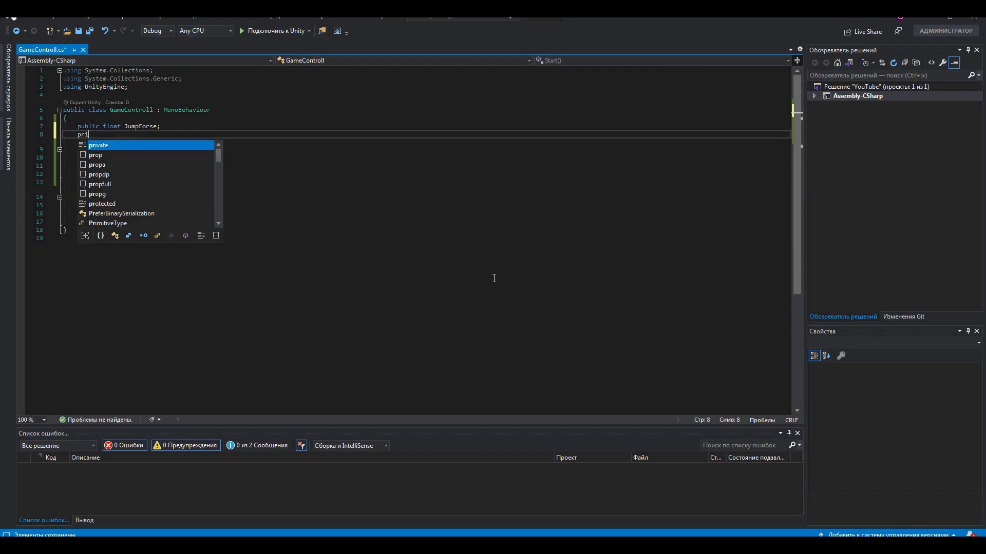
type("vate bool ")
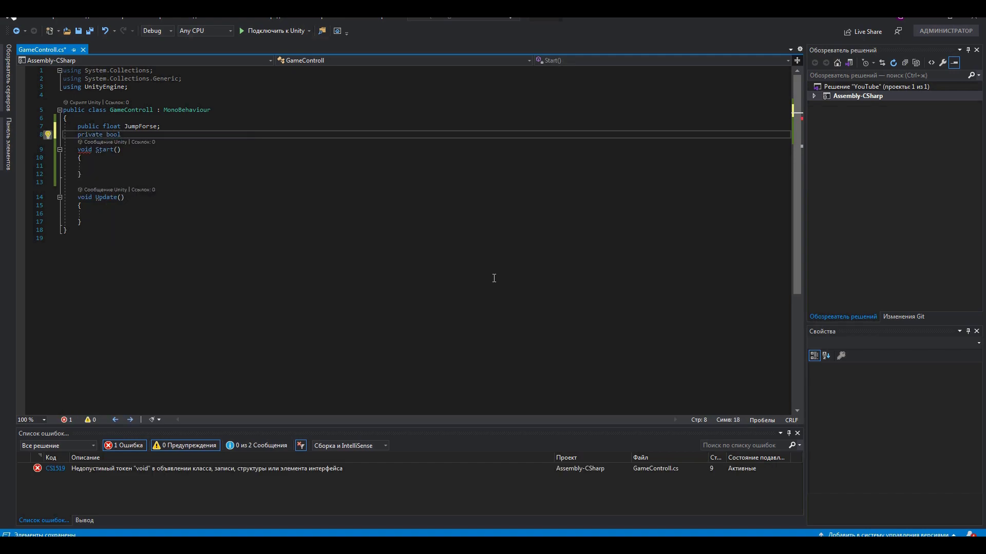
type("_isGround ")
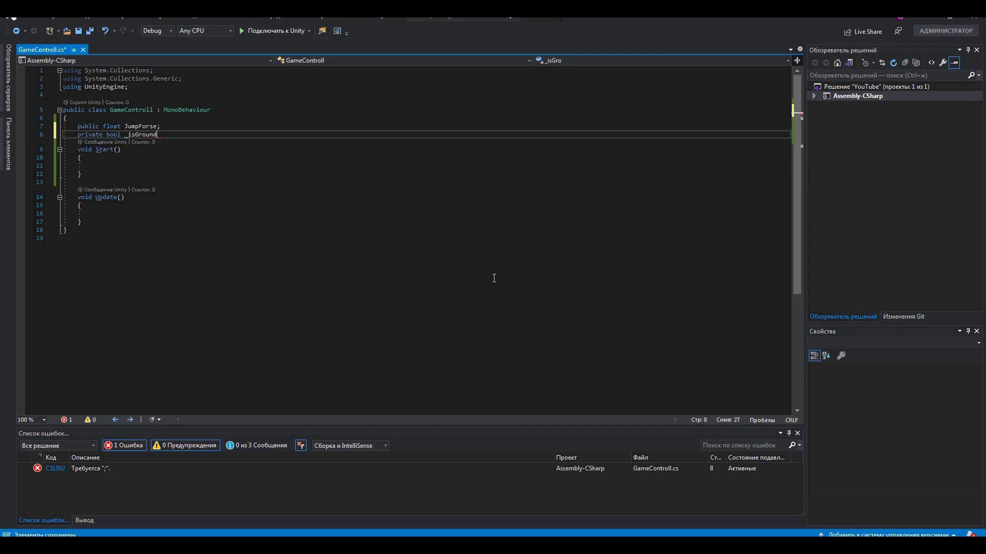
type("= false;")
key("Return")
type("Rigidbody2D")
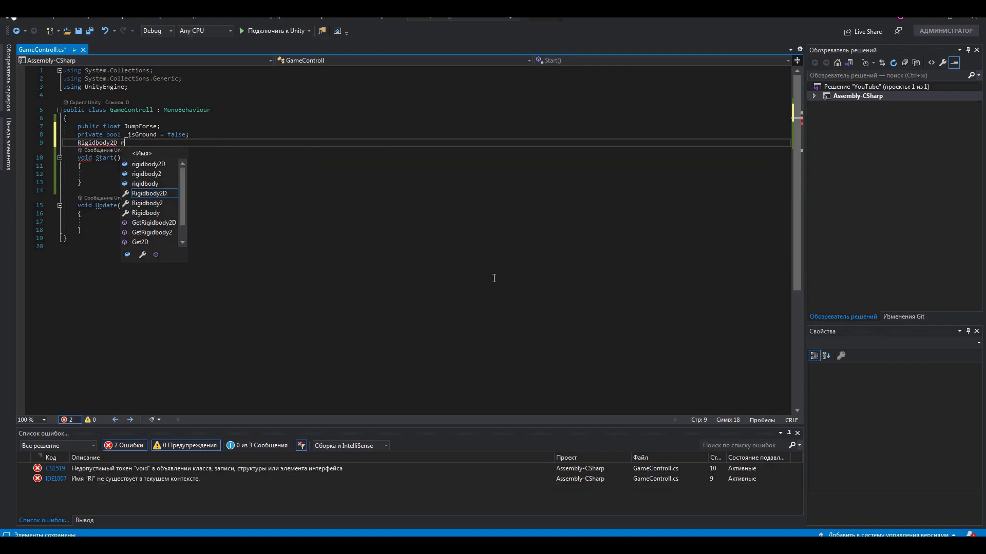
type("rb;")
In Start(), assign rb = GetComponent<Rigidbody2D>();.
key("Down")
key("Down")
key("Down")
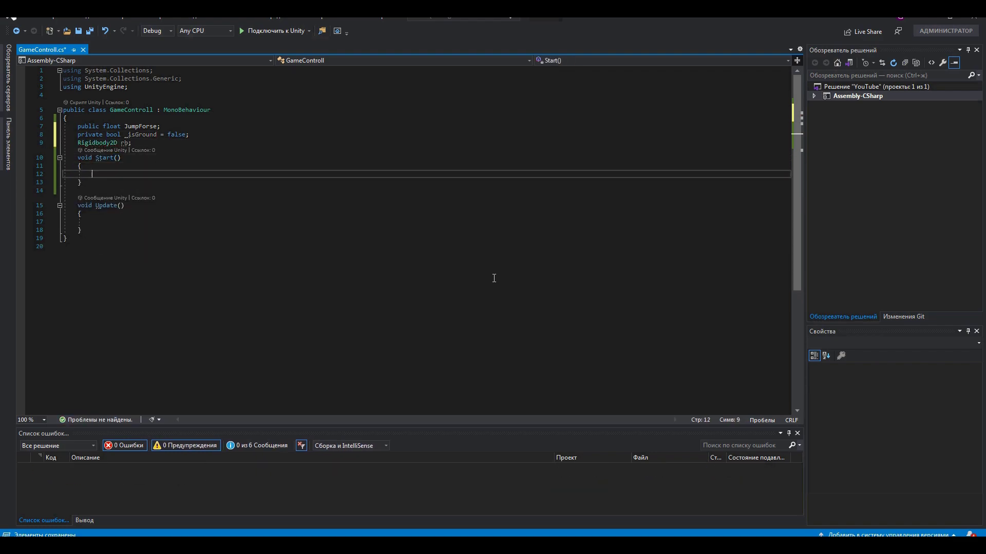
type("Get")
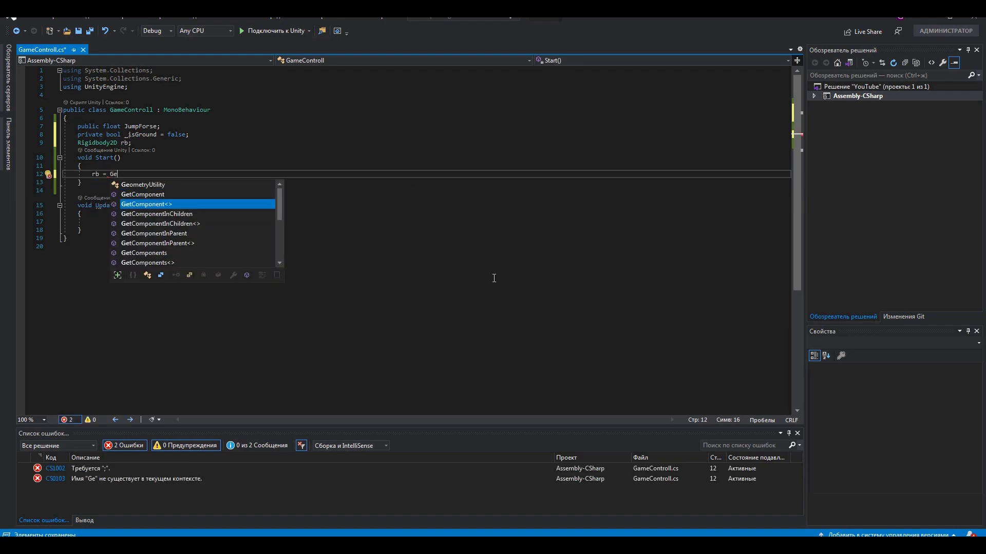
key("Tab")
type("ig")
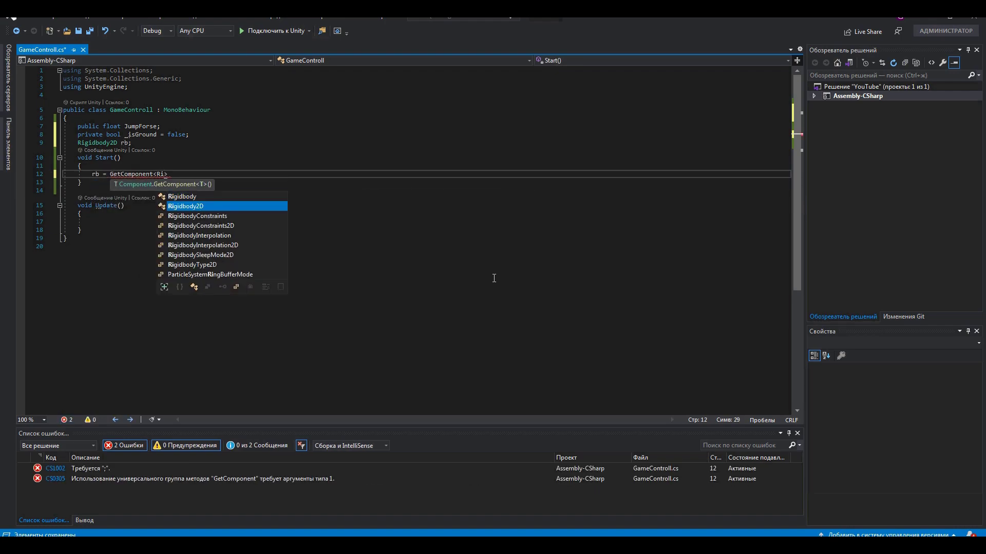
key("Tab")
type(";")
key("Down")
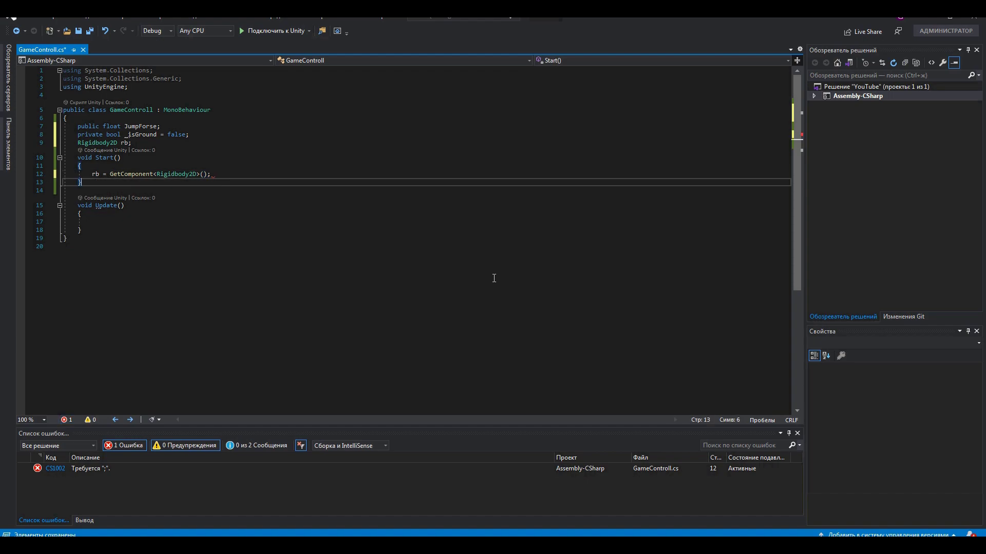
left_click(202, 221)
type("if()")
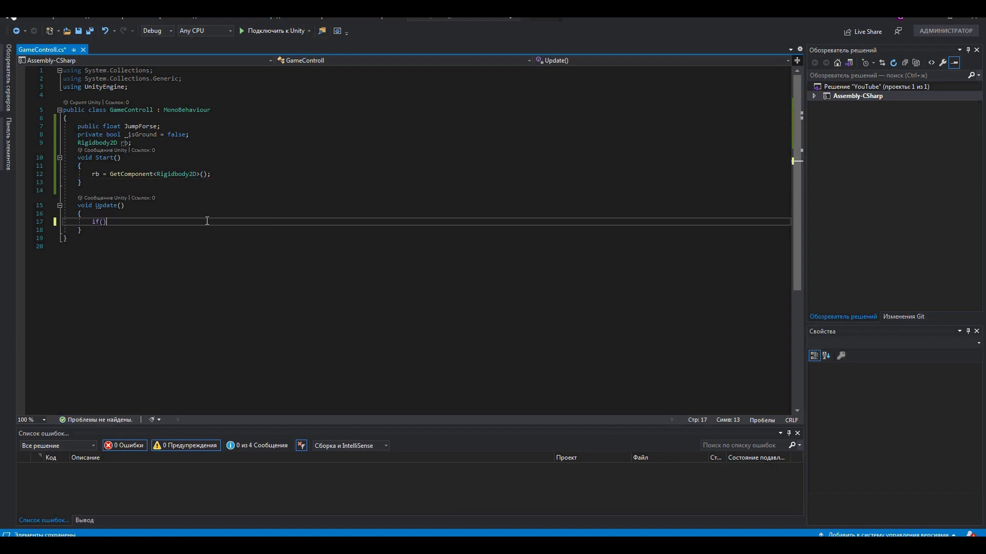
In Update, open an if block for Input.GetMouseButtonDown with _isGround == true.
key("Left")
type("Input.")
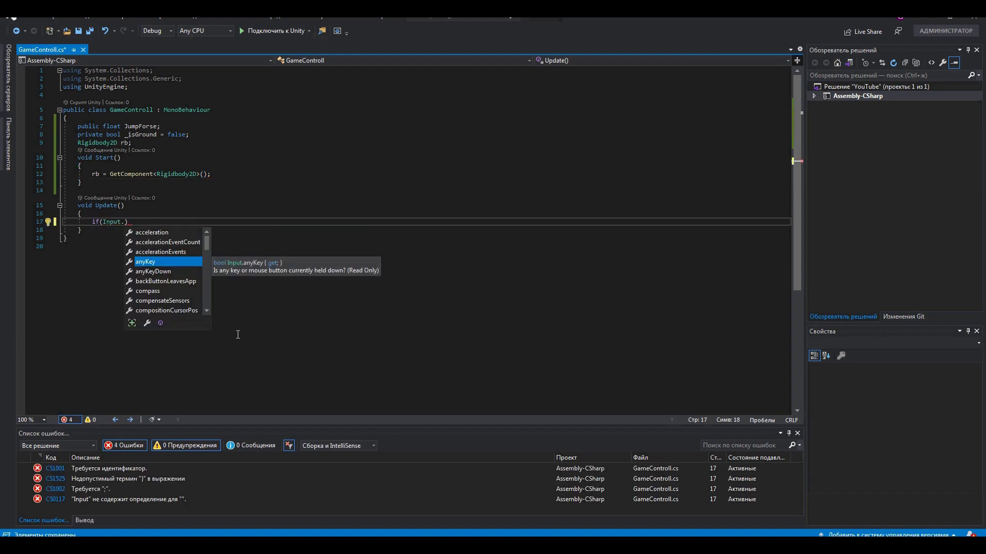
type("GetMouseButtonD")
key("Tab")
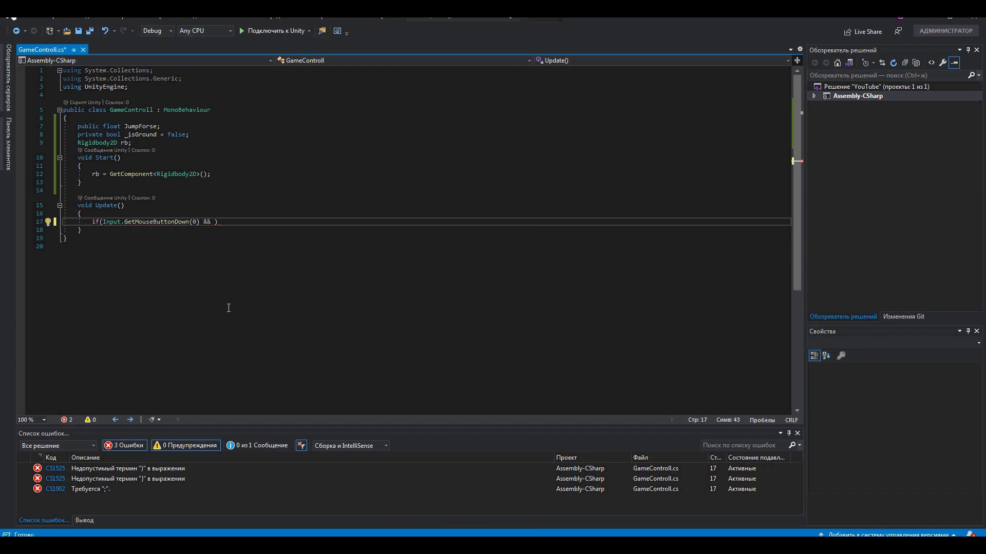
type("_i")
key("Tab")
type("t")
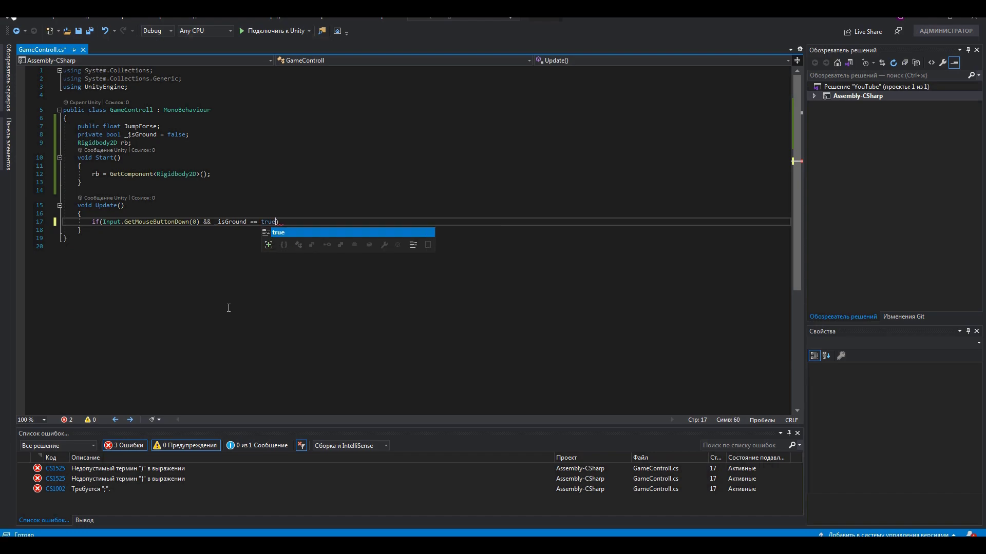
key("Tab")
key("End")
key("Return")
type("{")
key("Return")
Inside it, call rb.AddForce(Vector2.up * JumpForse, ForceMode2D.Impulse) and set _isGround to false.
type("rb.Add")
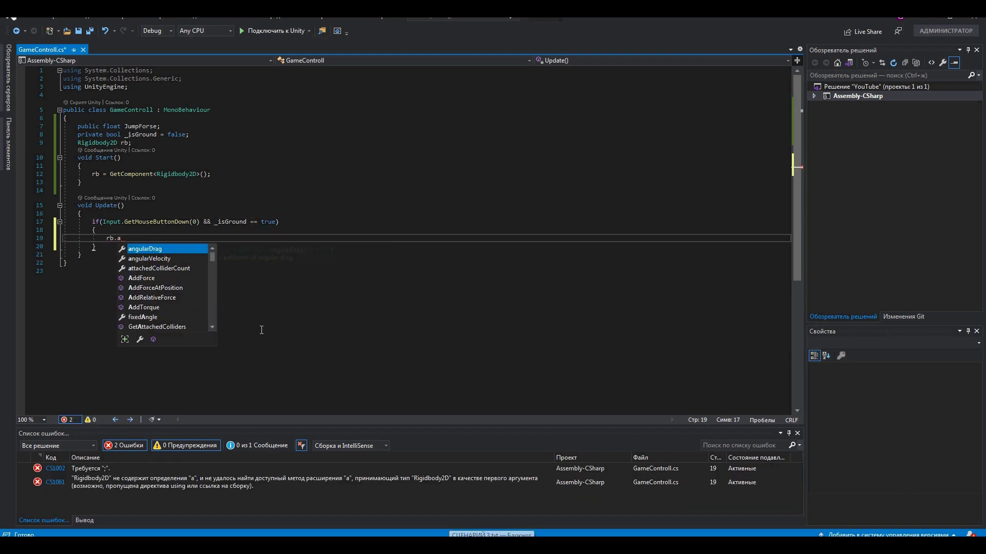
type("F(Vec")
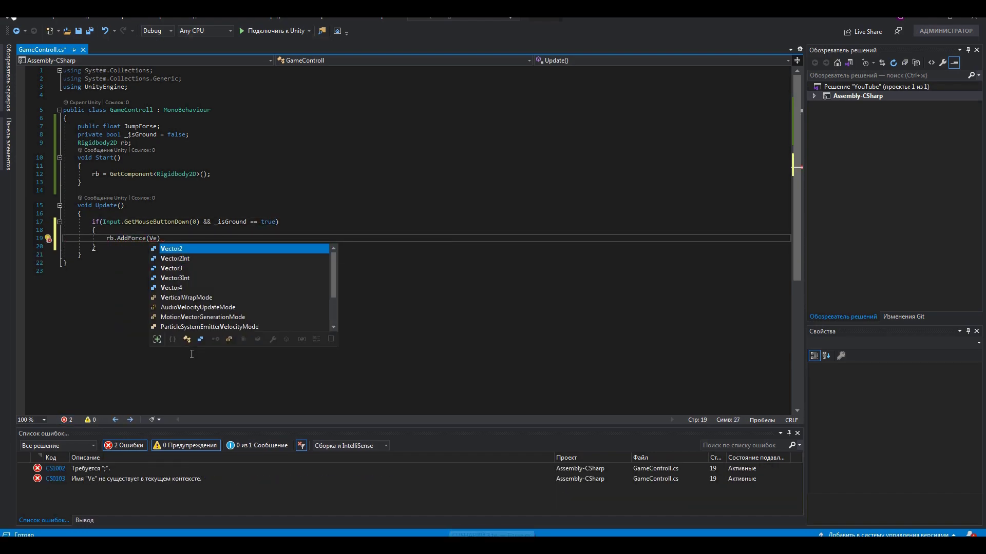
type(".u * ")
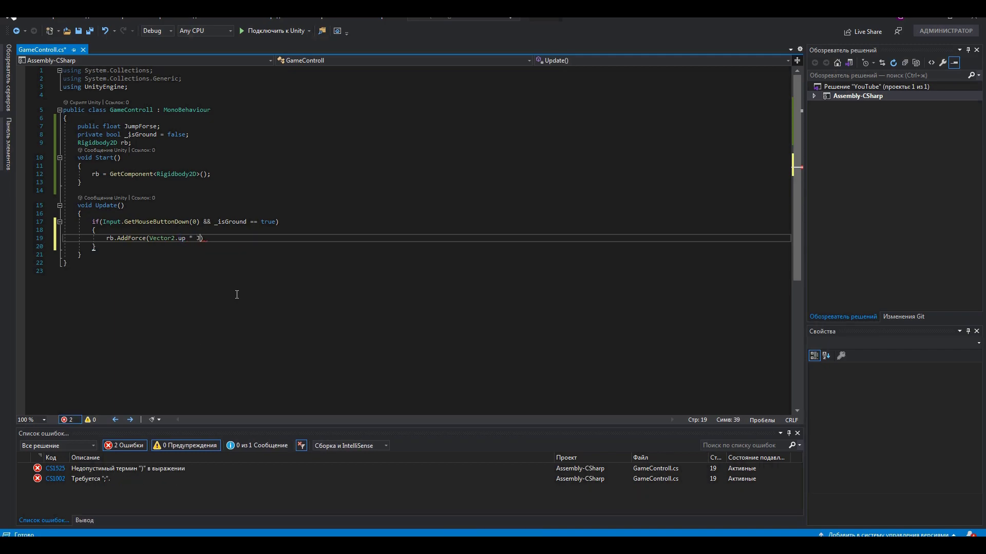
type("u, fo")
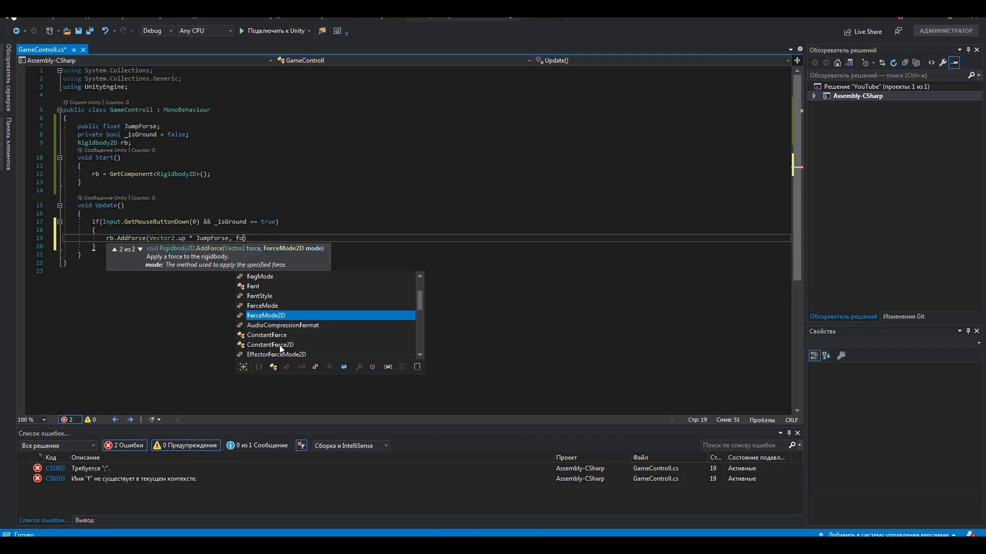
type(".")
key("Down")
key("Tab")
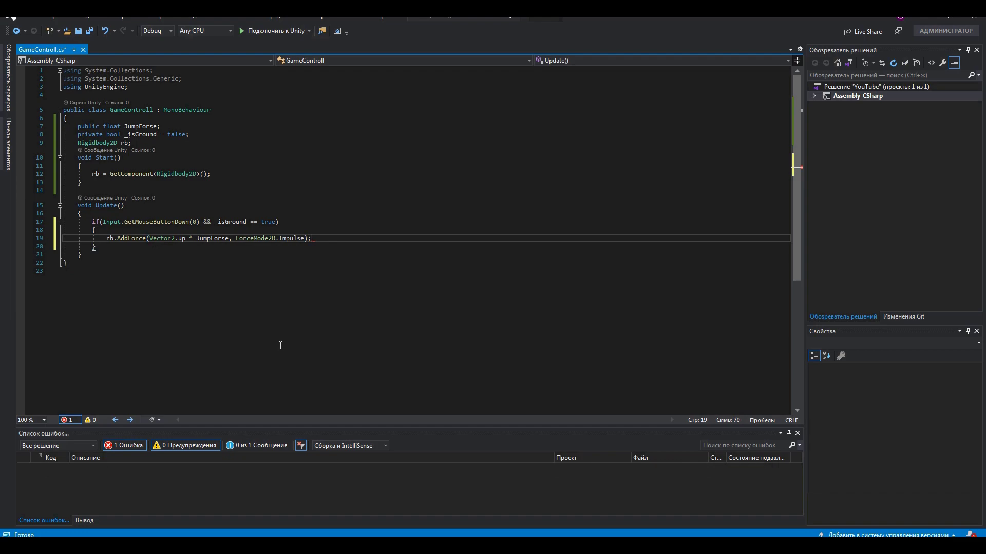
key("Return")
type("_isGround = fa")
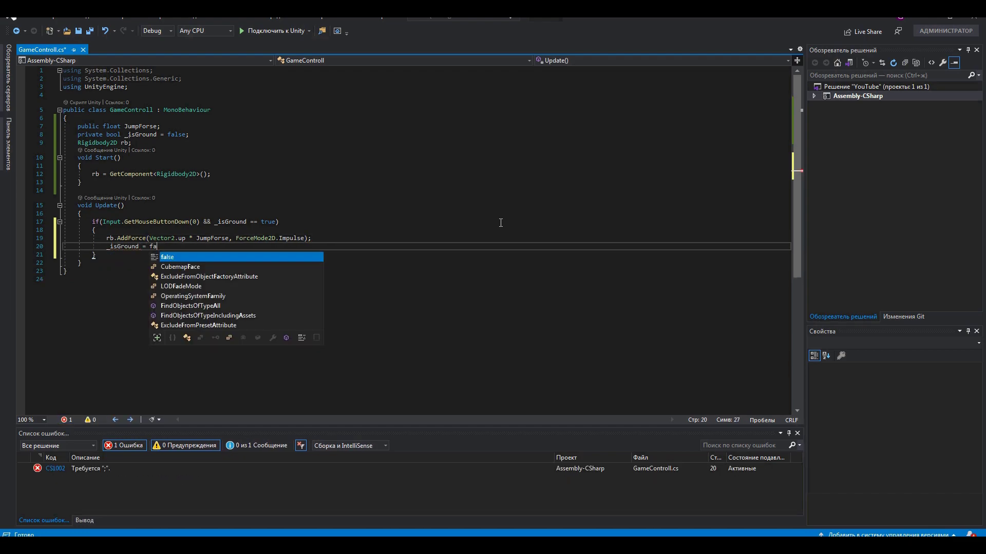
type("lse;")
Add an OnCollisionEnter2D method with its parameter named 'other', and save the script.
key("Down")
key("Down")
key("Return")
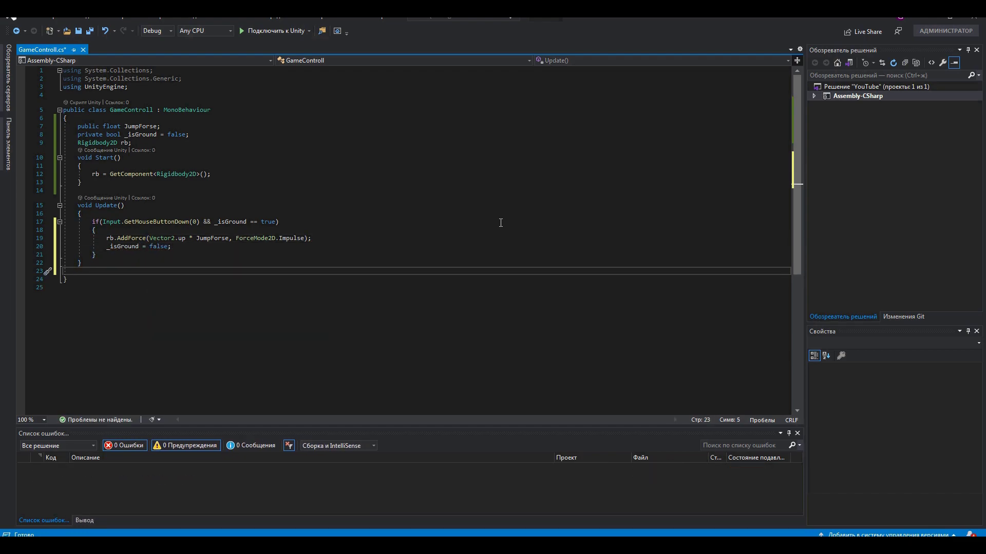
type("void OnCol")
key("Tab")
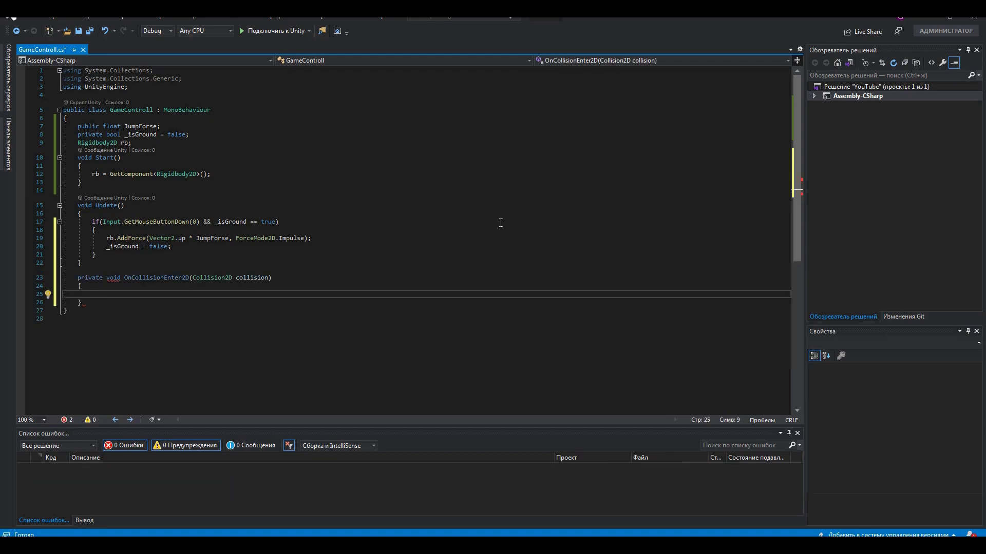
type("other")
key("Return")
key("ctrl+s")
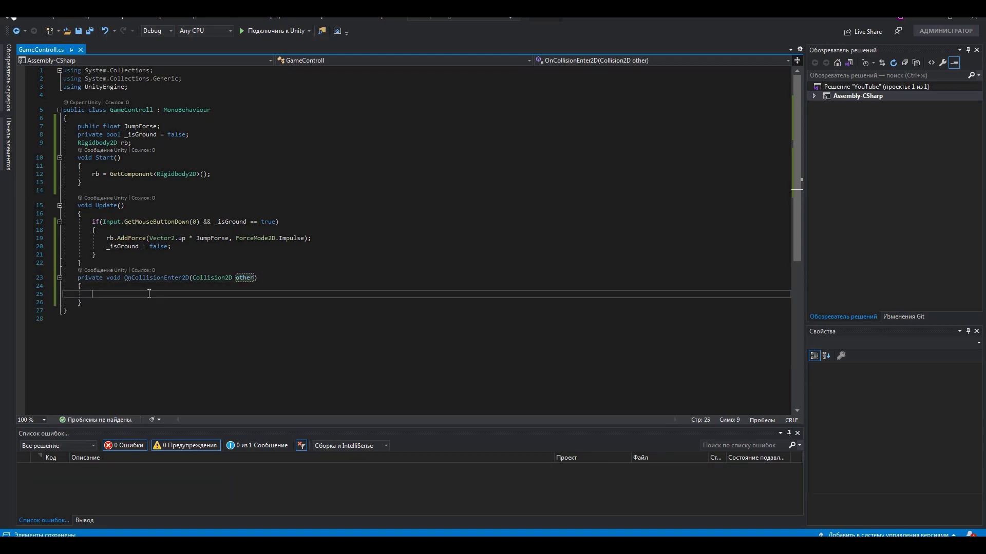
Set _isGround to true when other.gameObject.tag equals "ground".
type("if(other.tag == ")
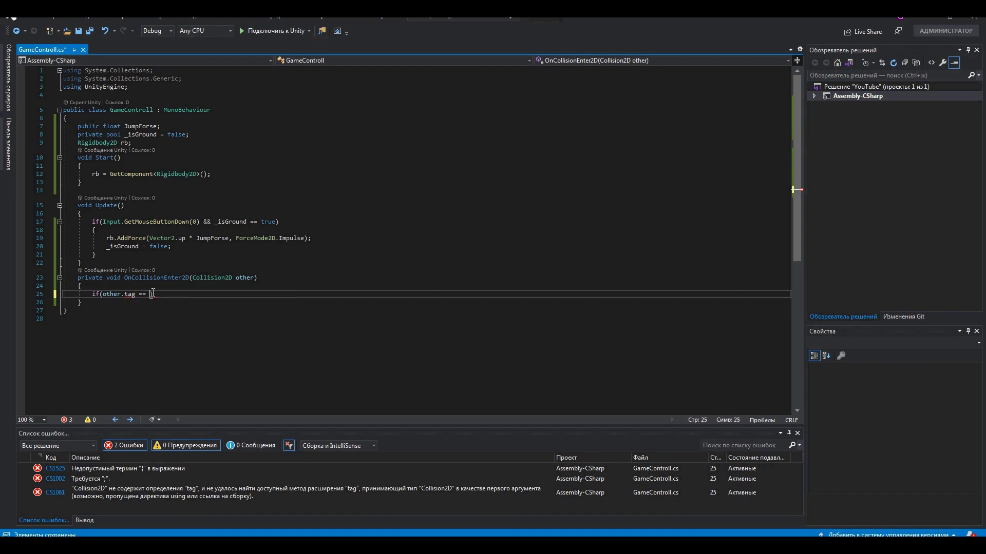
type("\"ground")
key("Return")
type("{")
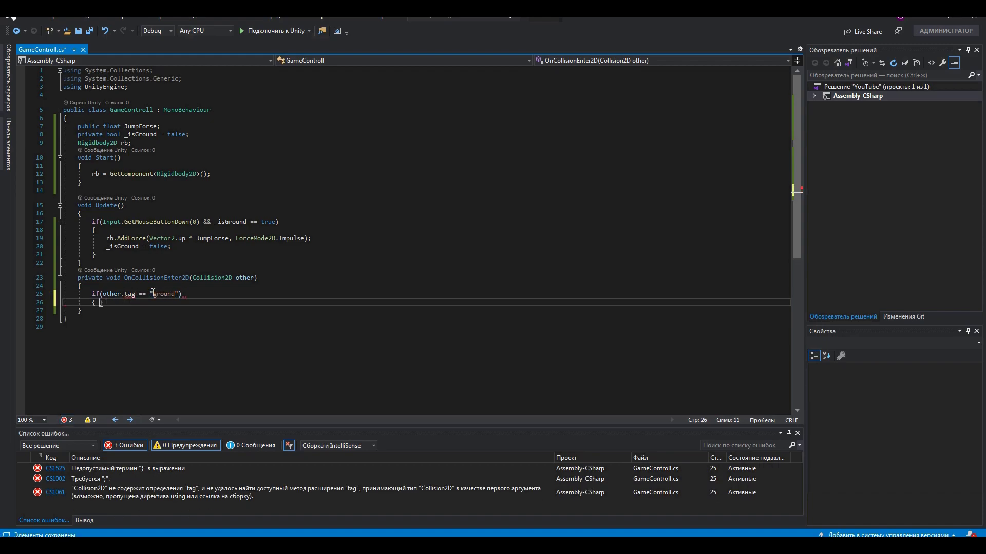
key("Return")
type("_isGround")
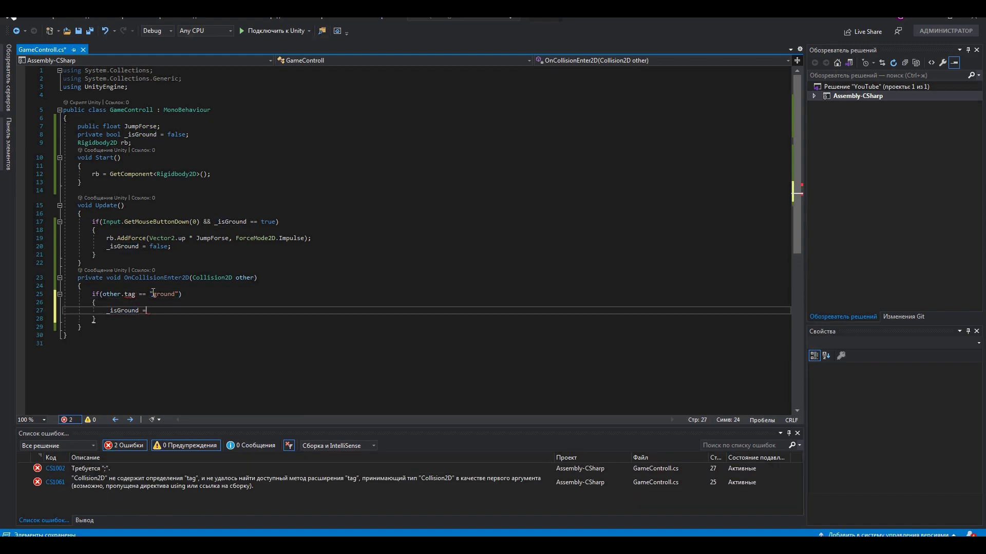
type(" = true;")
left_click(122, 294)
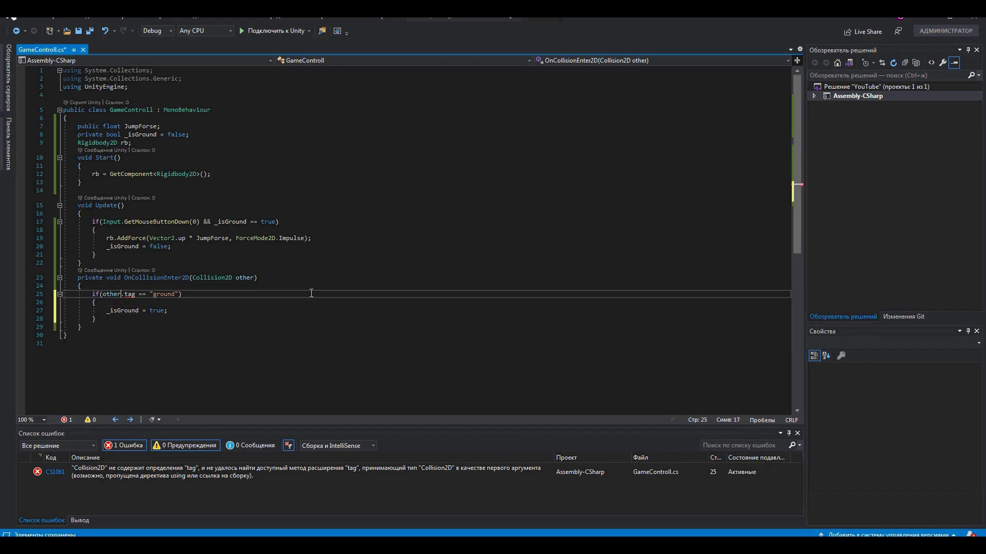
type(".gameObject.")
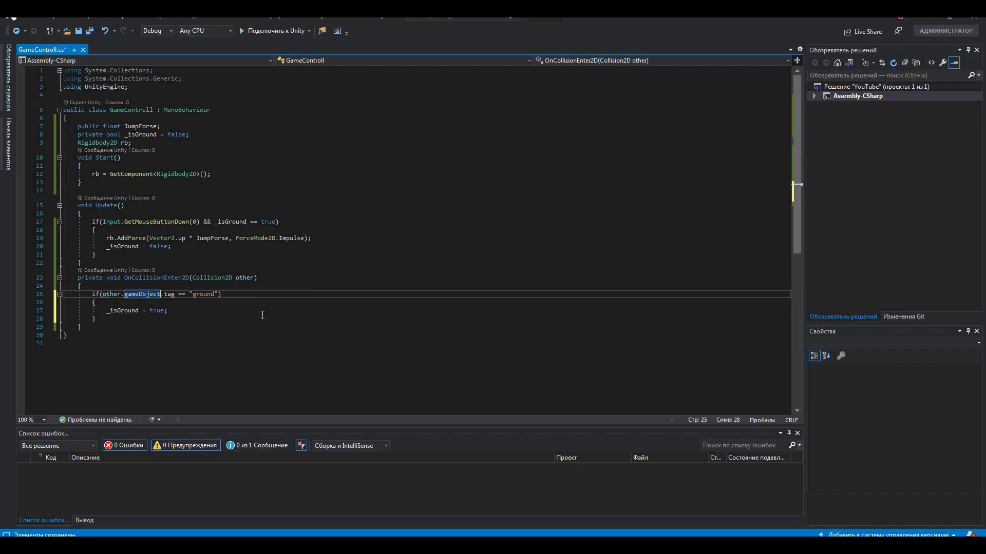
left_click(262, 315)
key("Return")
Destroy(gameObject) when the other object's tag is "Pizza_s_ananasami".
type("if(ot")
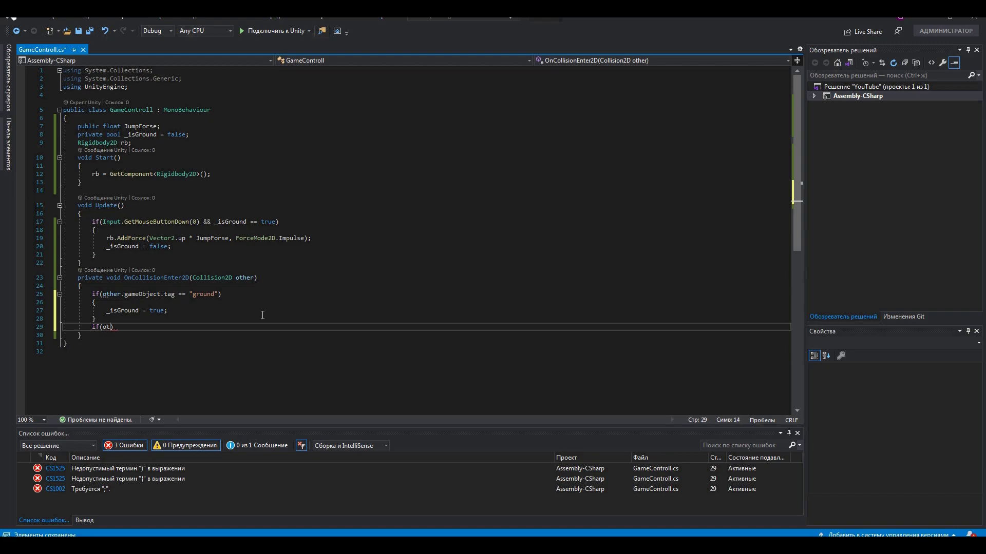
type("her.gameObject")
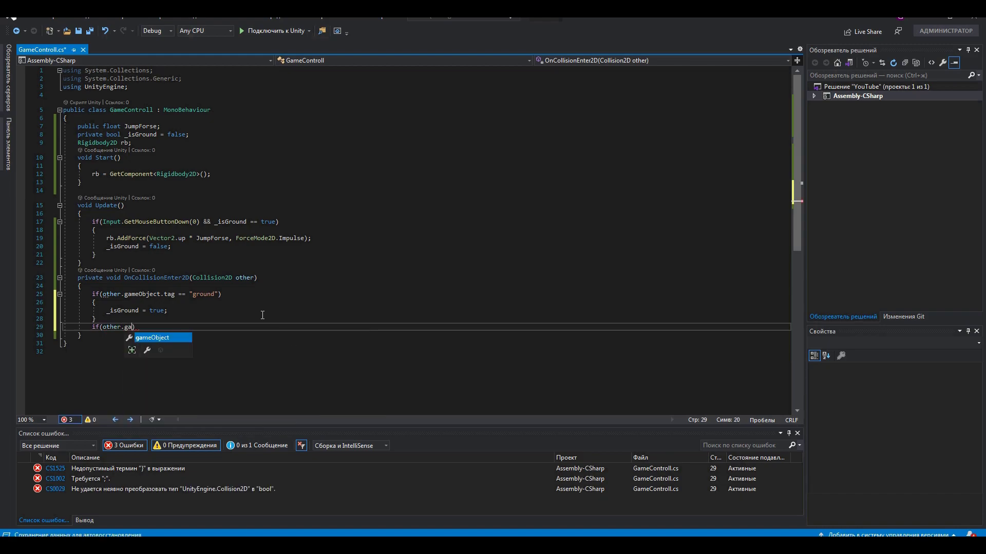
type(".ta")
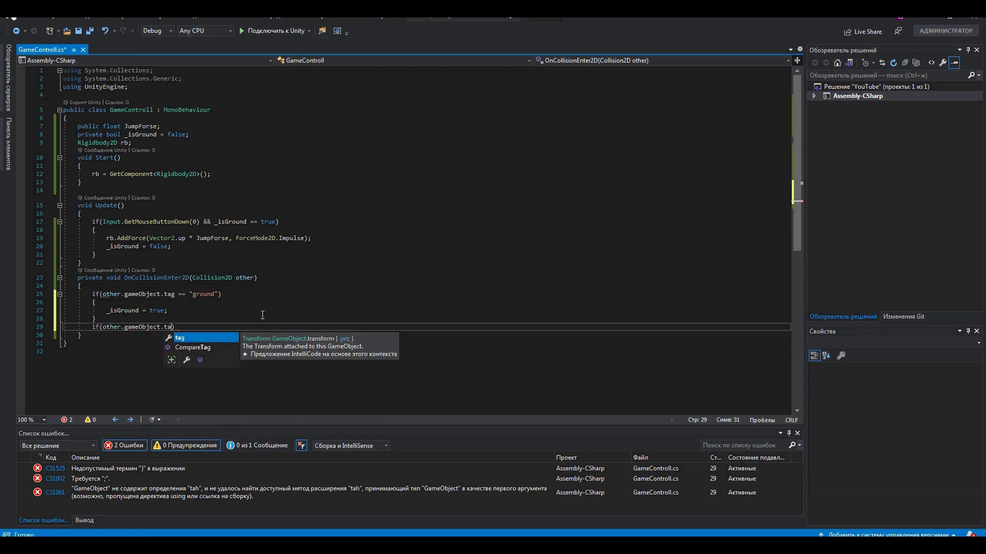
type("g == \"Pizza_s_ananasami")
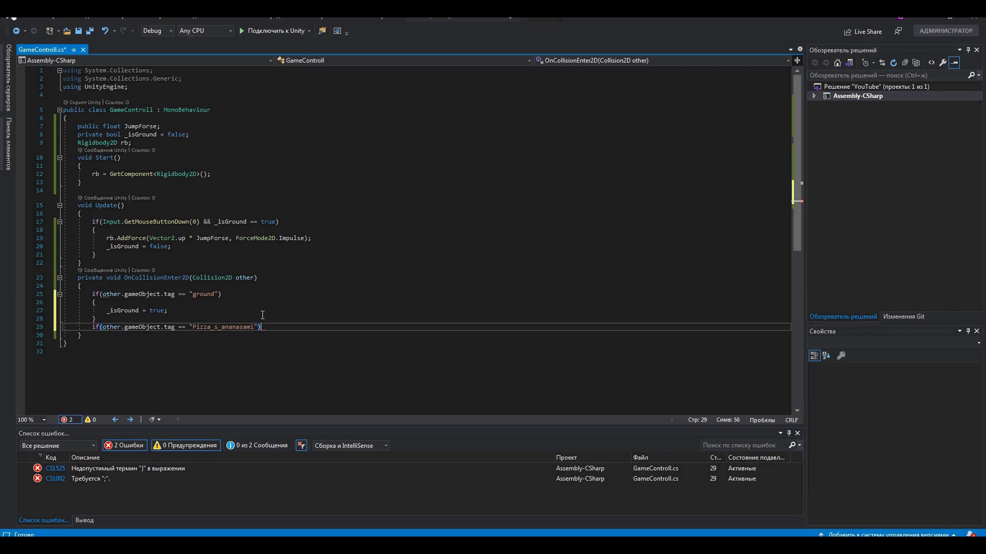
key("Return")
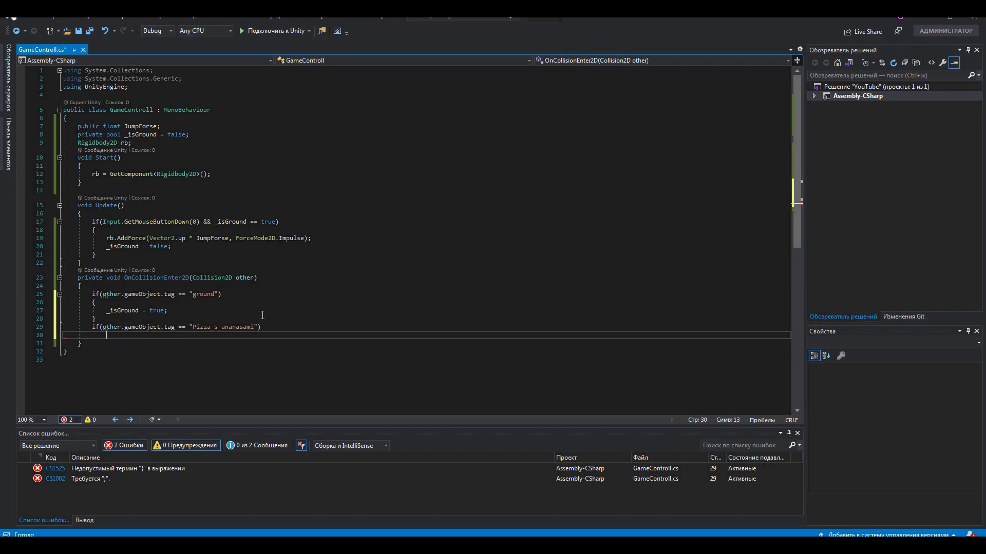
type("{")
key("Return")
type("De")
key("Tab")
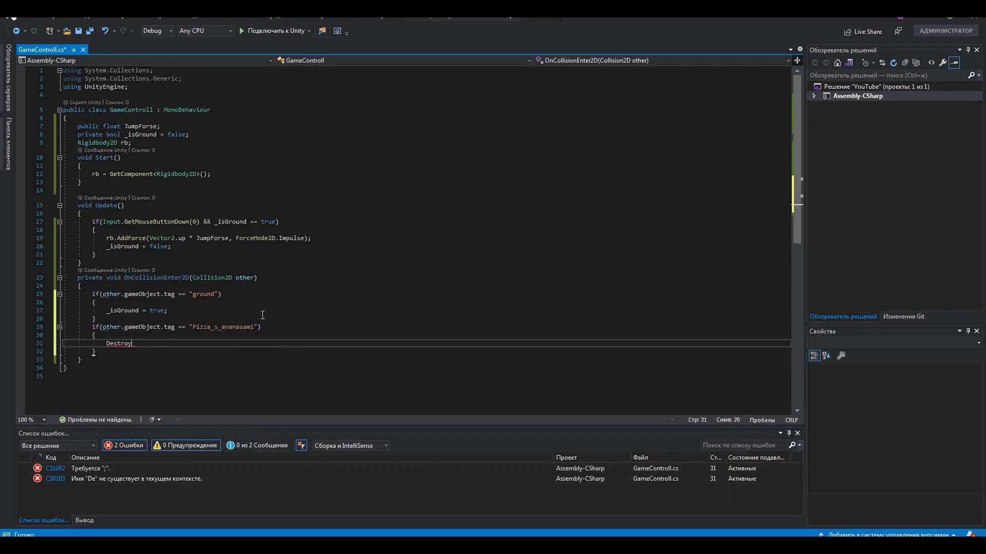
key("Left")
key("Left")
type("g")
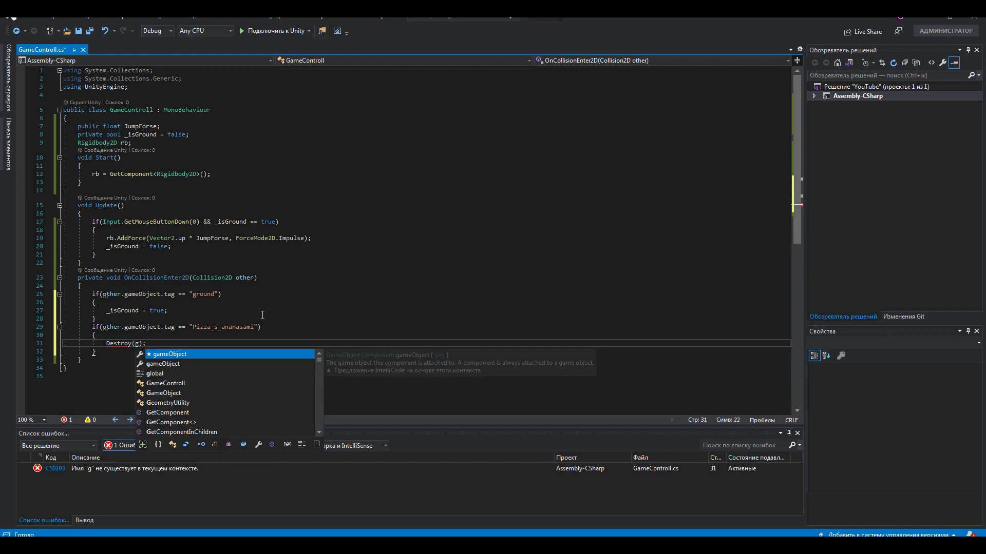
key("Tab")
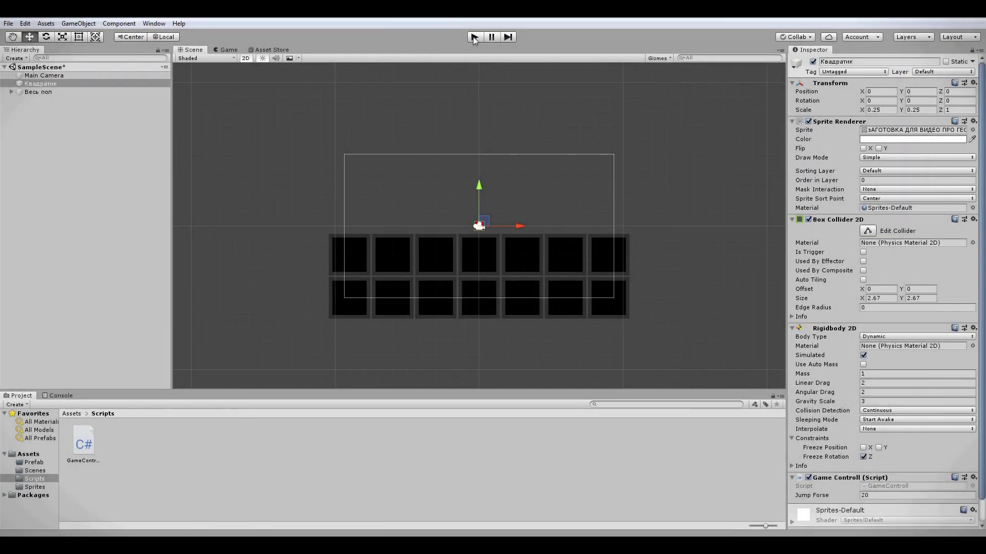
Run the scene in Play mode to test the cube's jump.
left_click(474, 38)
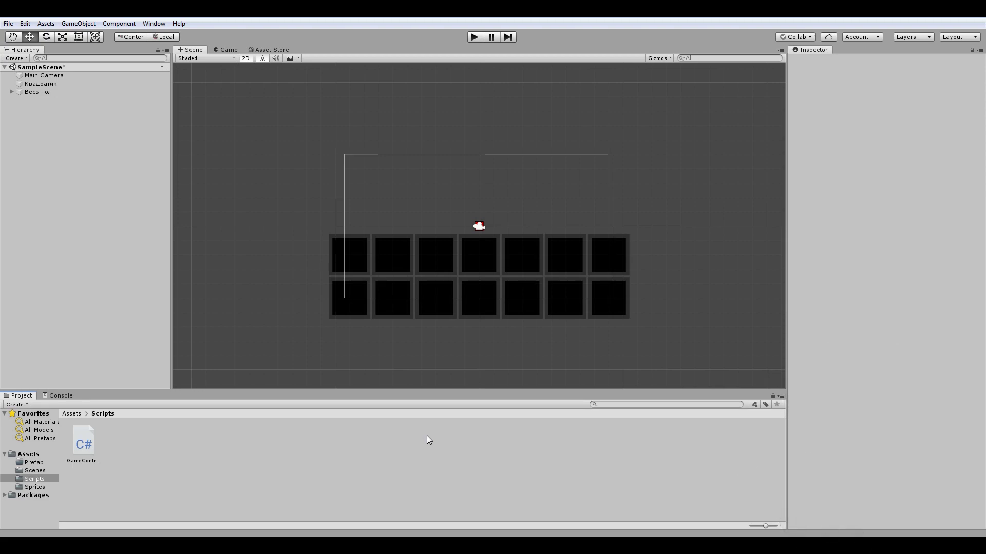
Raise the Main Camera one unit upward.
left_click(85, 80)
left_click(87, 75)
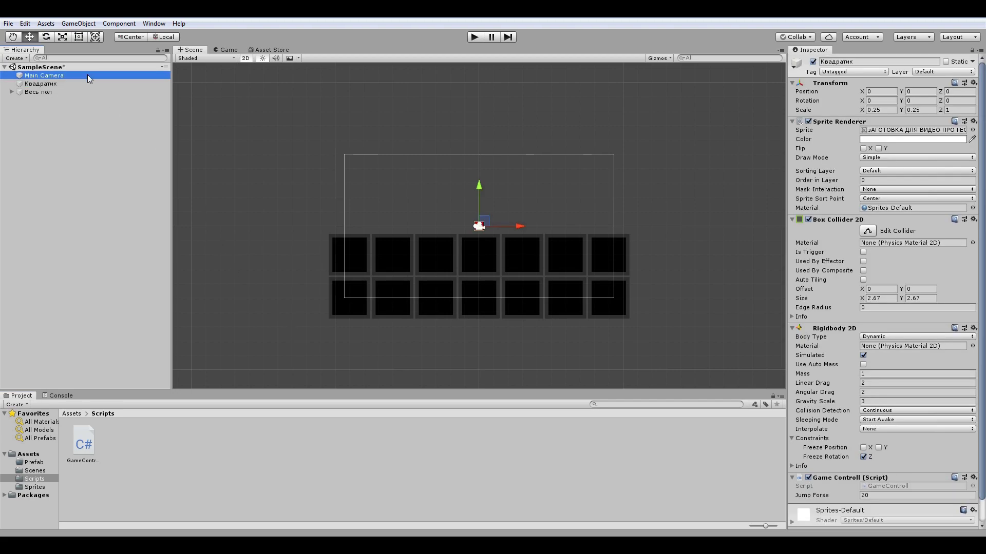
left_click_drag(482, 187, 481, 162)
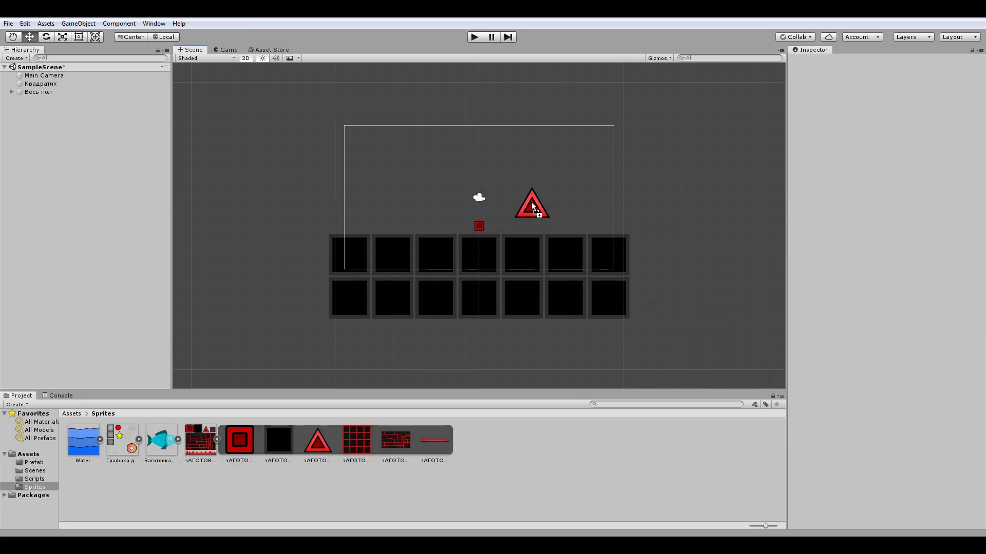
Place the brick background sprite and stretch it with the Rect tool to cover the camera frame.
left_click_drag(390, 435, 424, 156)
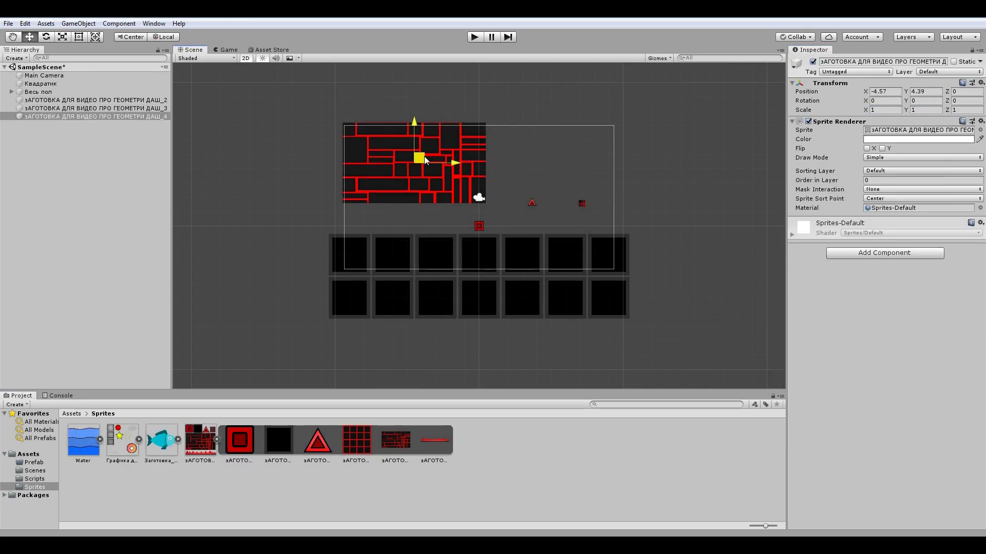
key("t")
left_click_drag(486, 209, 615, 280, "shift")
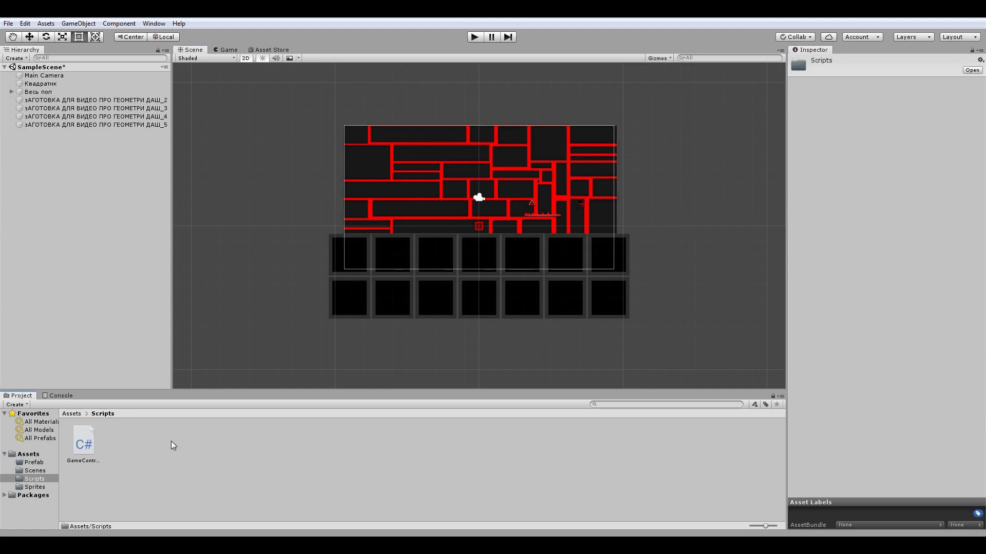
Create a new C# script in the Scripts folder.
right_click(171, 441)
mouse_move(221, 202)
left_click(349, 186)
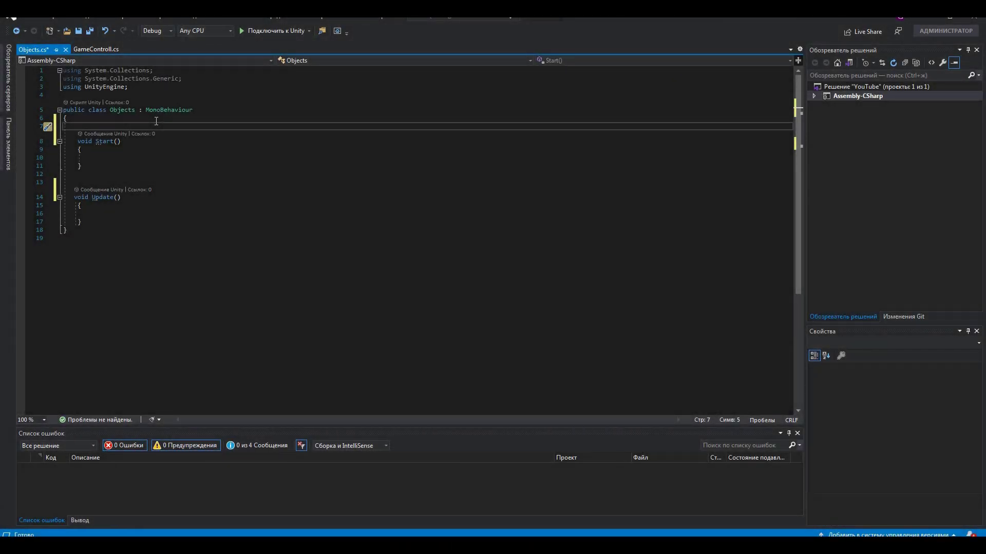
Declare a 'public float speed;' field in the Objects script.
type("pub")
key("space")
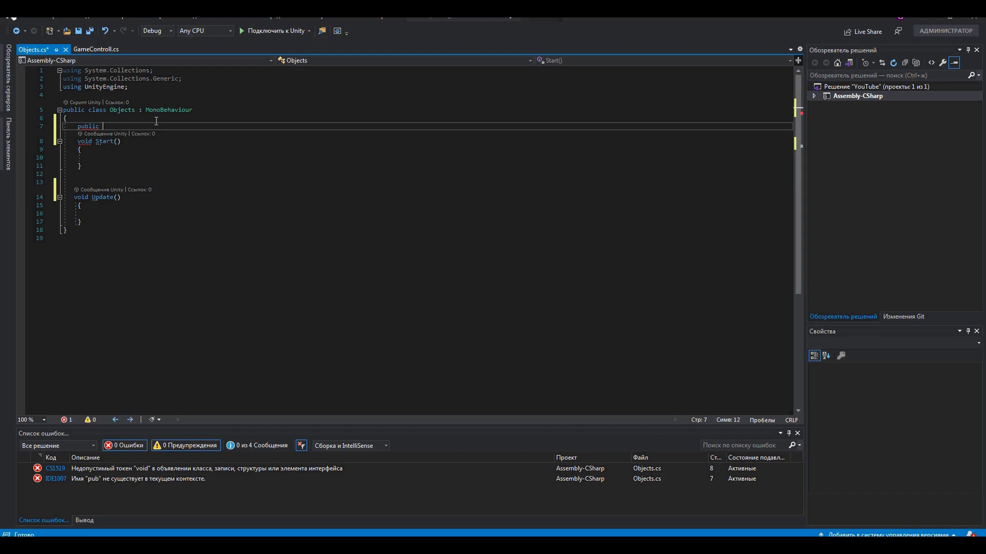
type("fk")
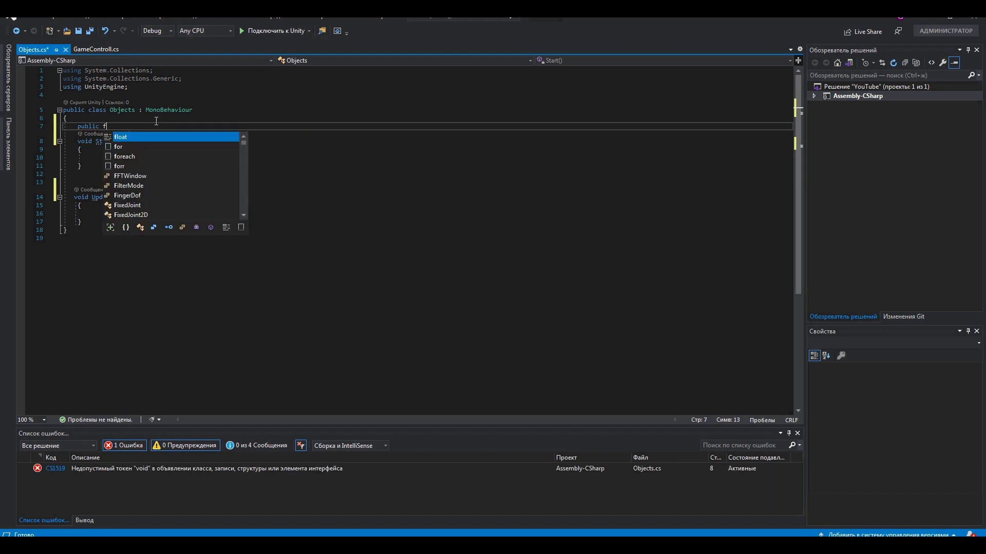
key("Tab")
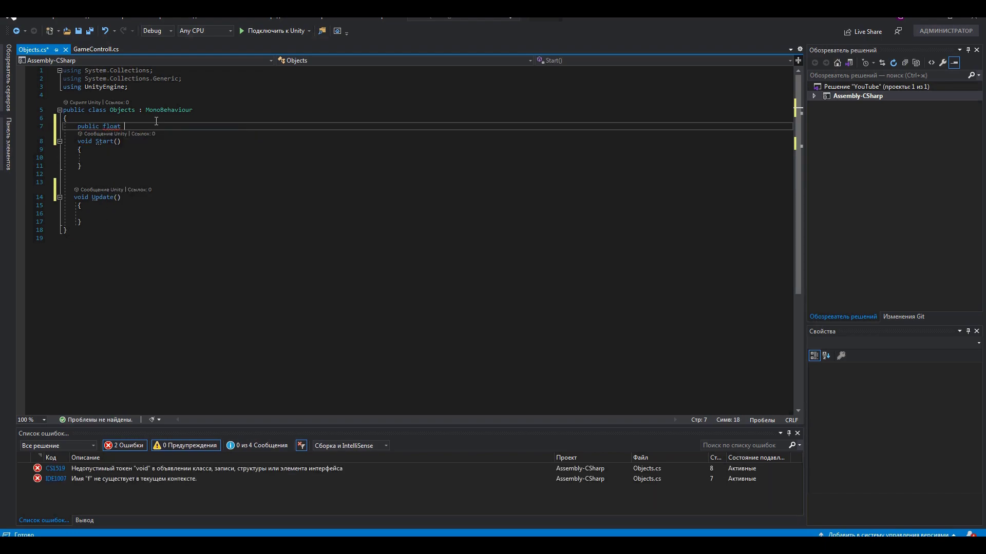
type("f")
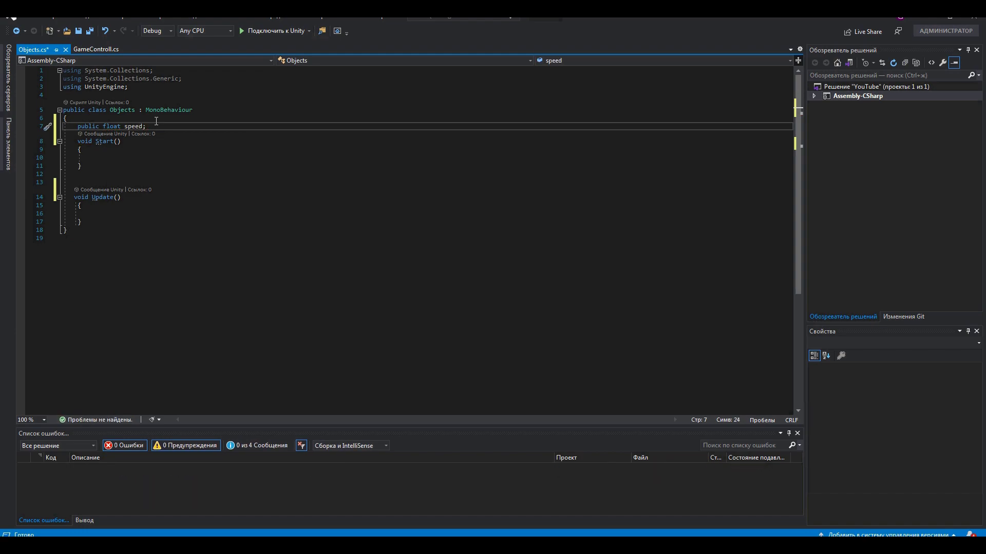
In Update, begin if (transform.position.x <= -9f).
left_click(144, 214)
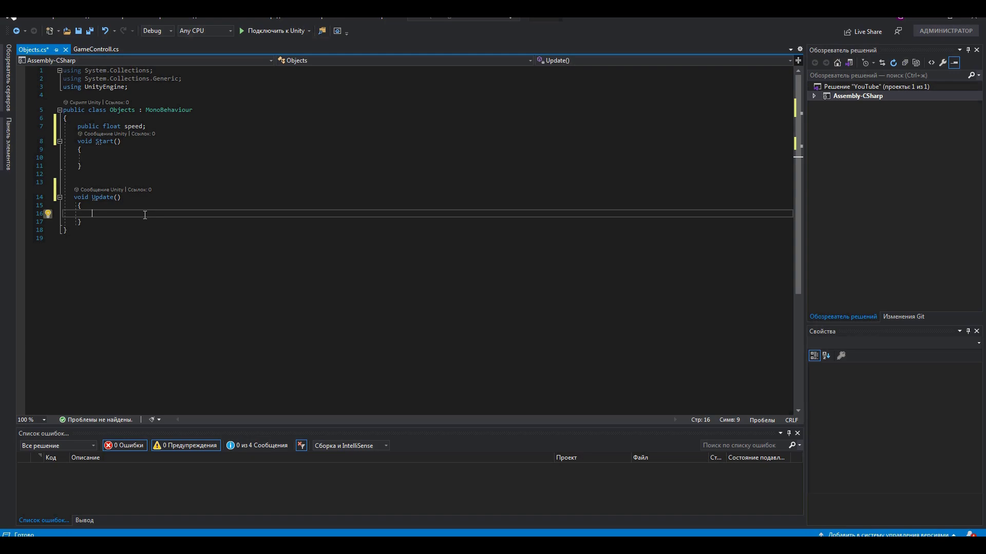
type("if(tr")
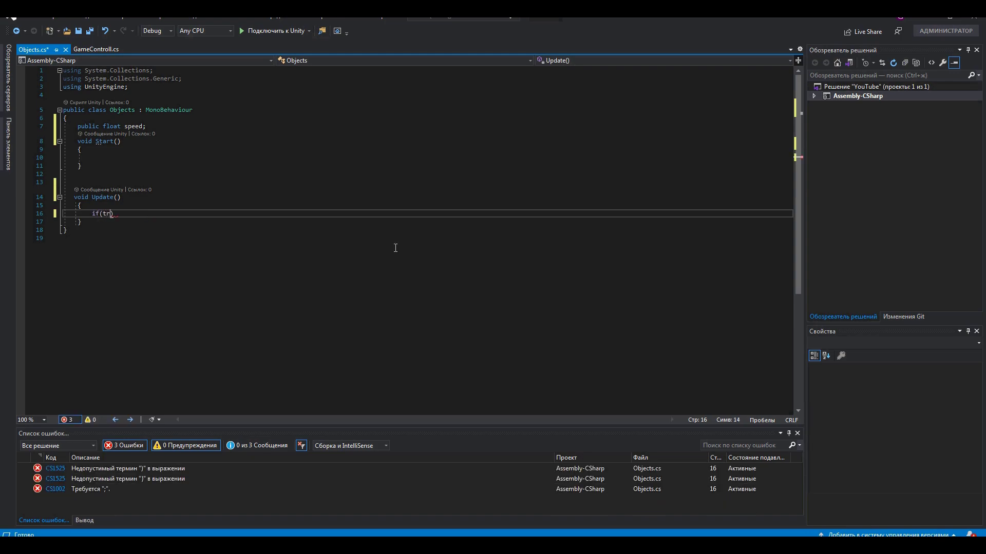
type("ans")
key("Tab")
type(".p")
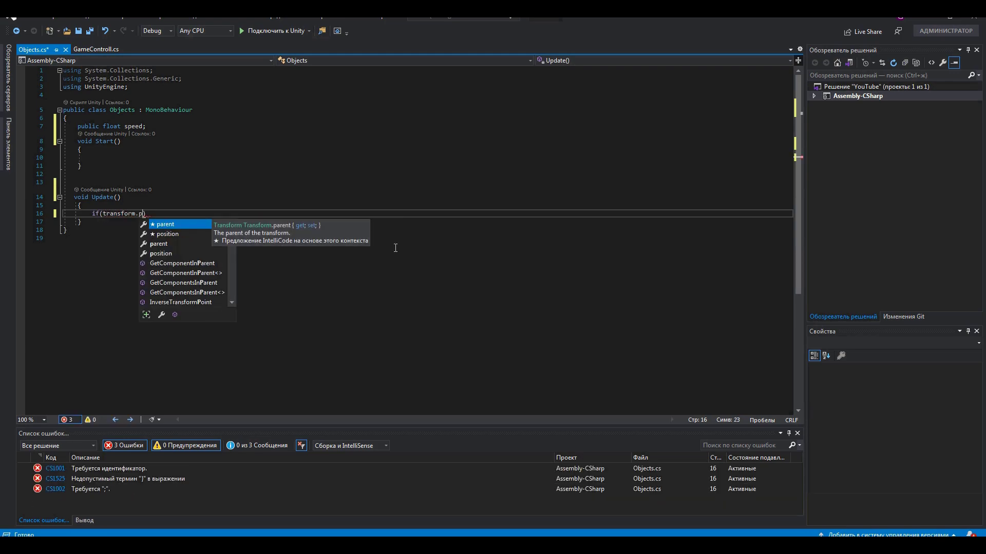
type("o")
key("Tab")
type(".x")
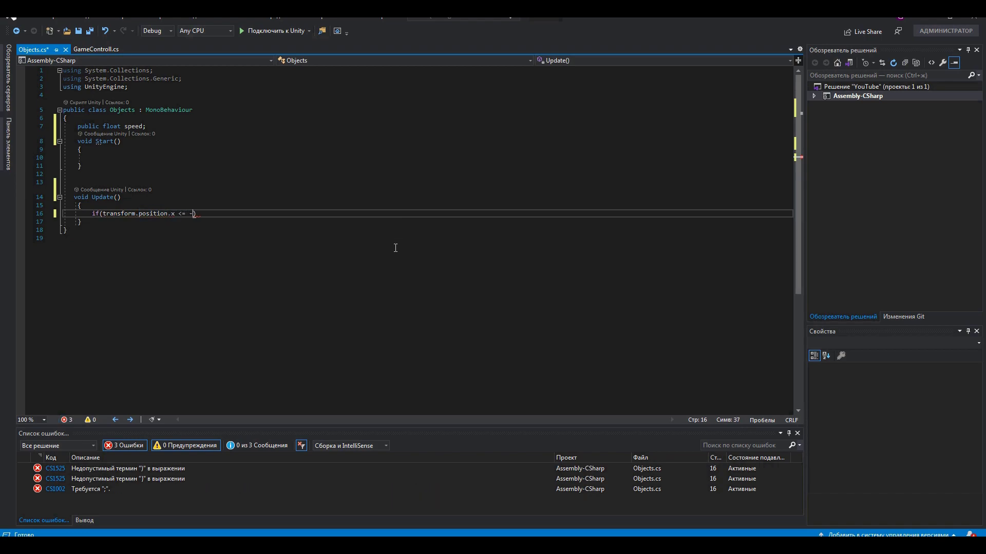
key("Return")
Call Destroy(gameObject) inside the if block.
type("{")
key("Return")
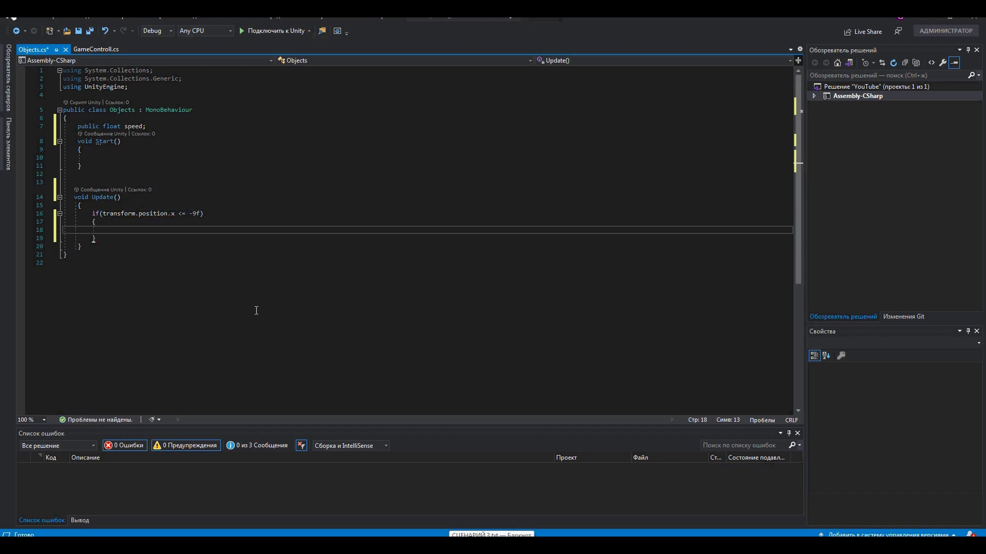
type("De")
key("Tab")
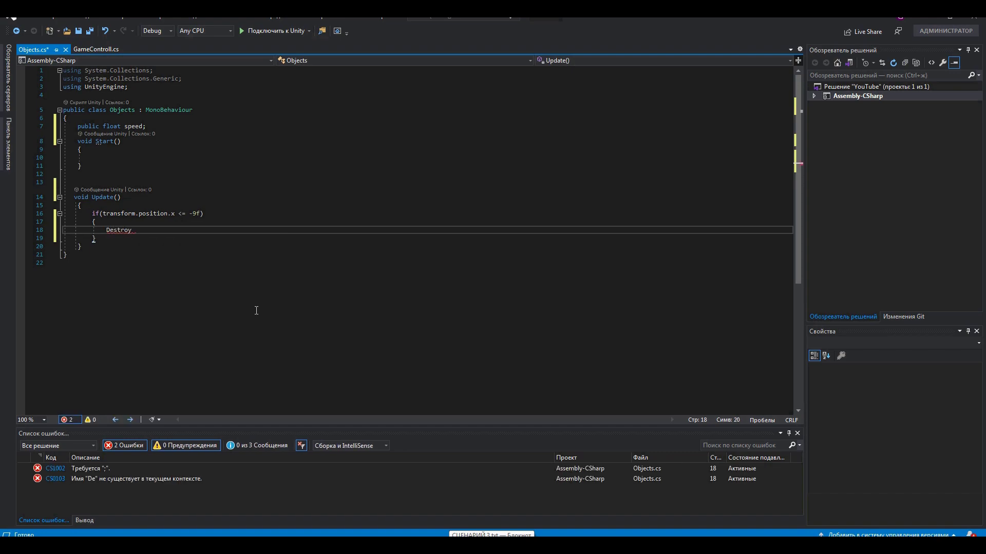
type("g")
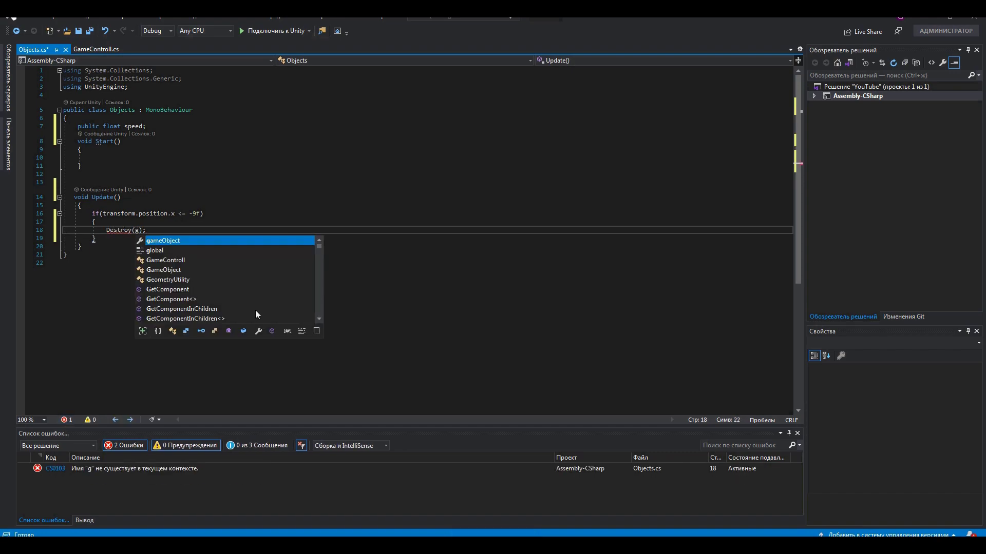
type("a")
type("m")
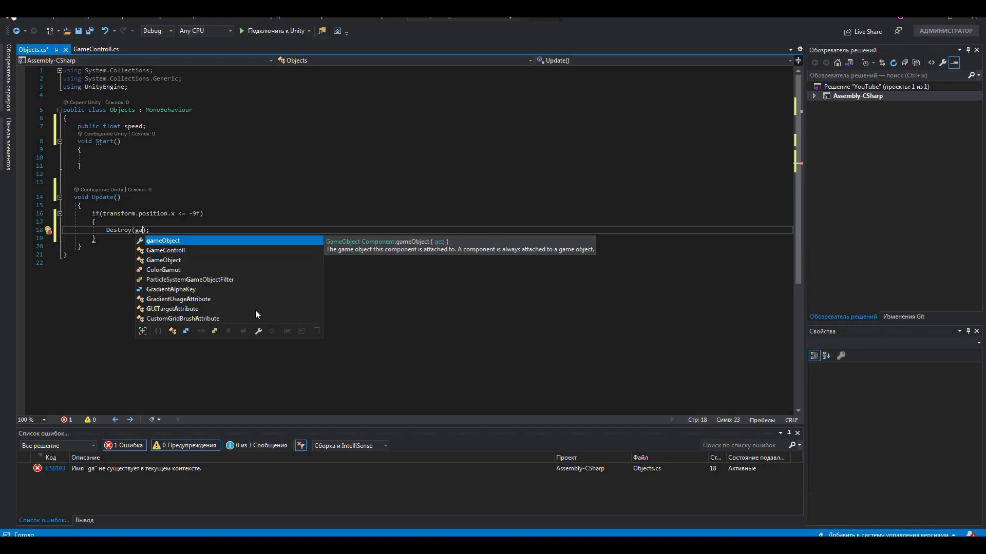
key("Tab")
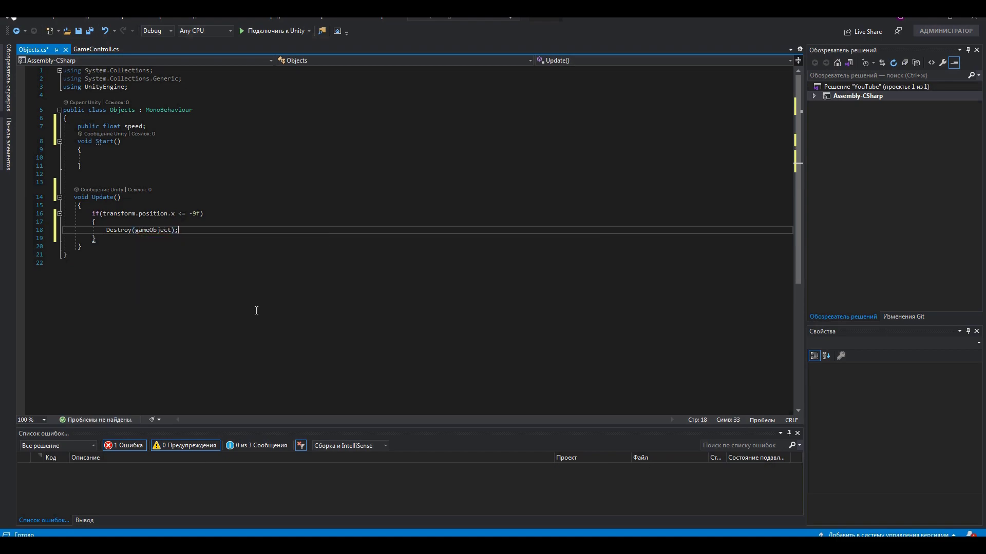
Add an else block after the if.
key("Down")
key("Return")
type("el")
key("Tab")
key("Return")
type("{")
key("Return")
Move the object with transform.Translate(Vector3.left * Time.deltaTime * speed) and save the script.
type("transform.")
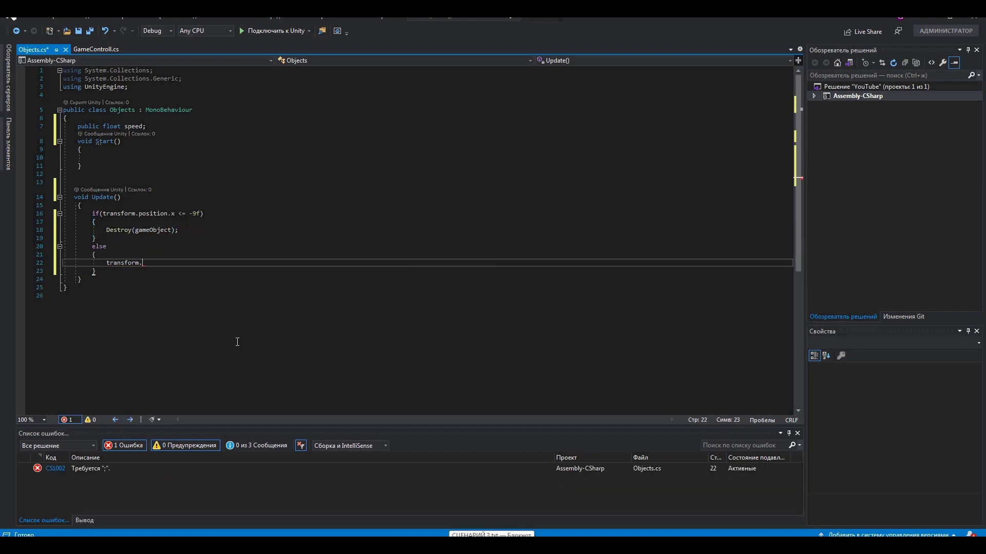
type("Translate(Ve);")
key("Left")
key("Left")
type("Vector3")
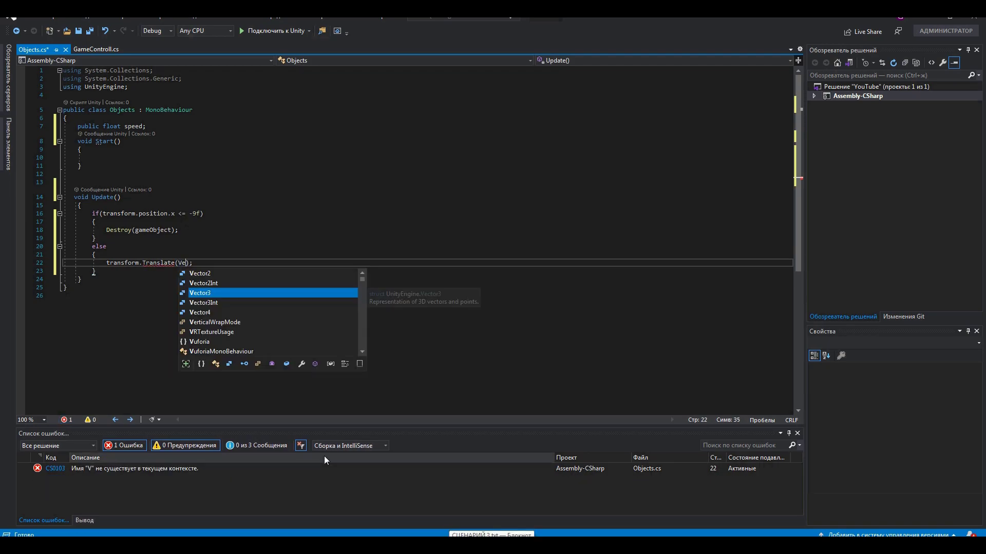
type(".le")
key("Tab")
type("* T")
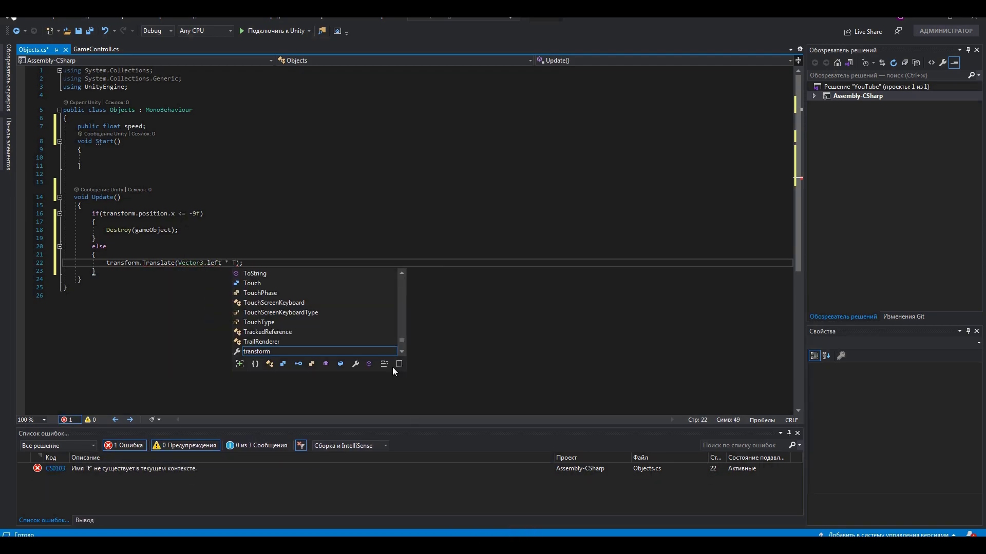
type("i")
key("Tab")
type(".")
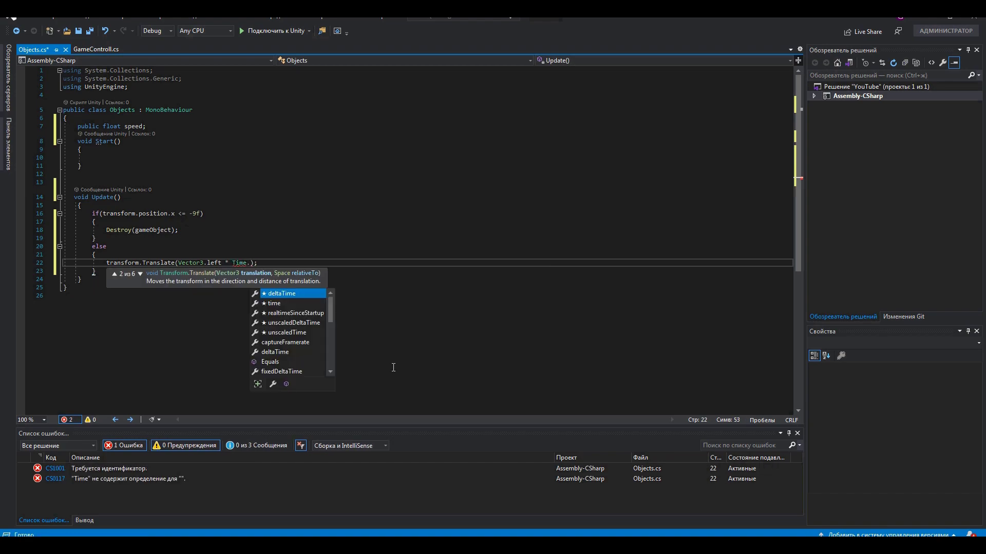
key("Tab")
type("sp")
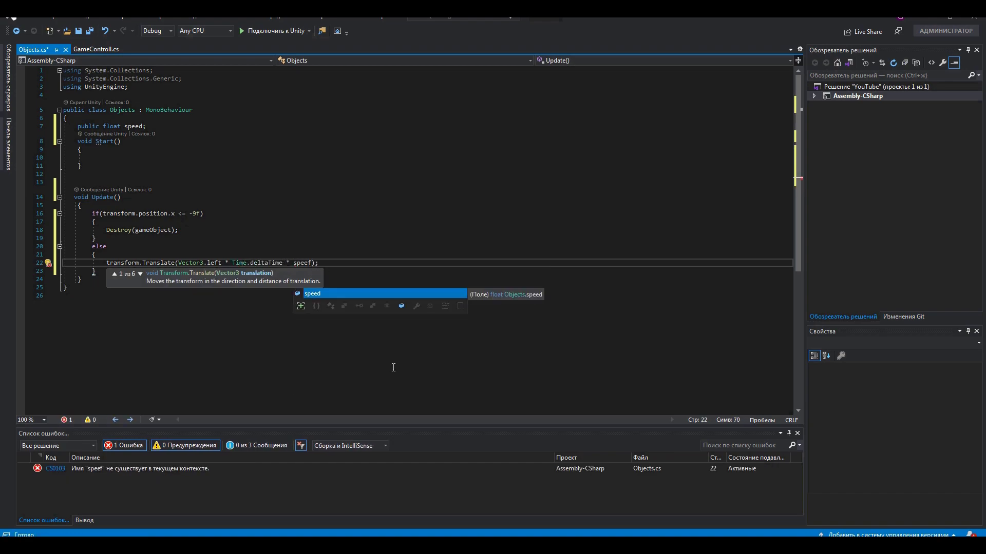
key("Tab")
key("ctrl+s")
key("alt+Tab")
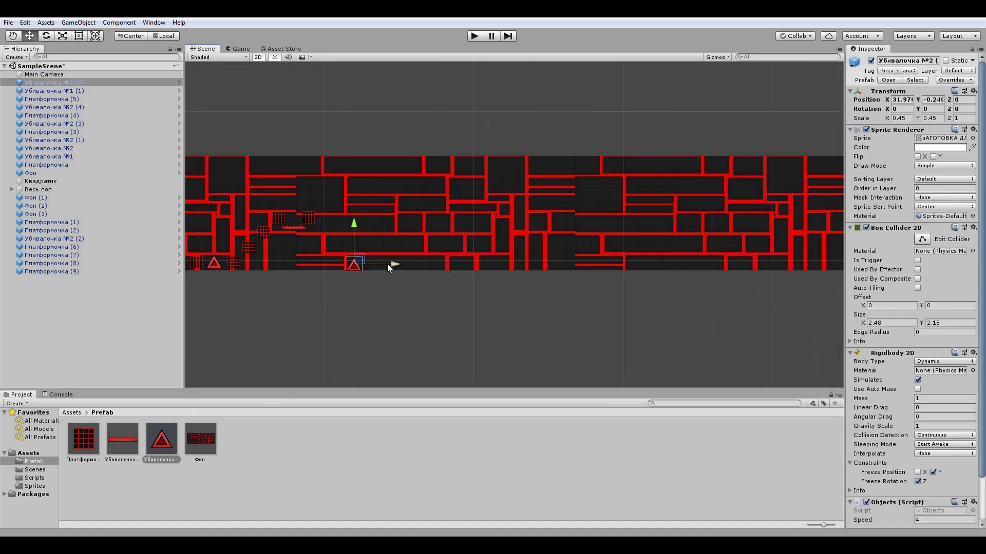
Start the level in Play mode.
left_click(474, 33)
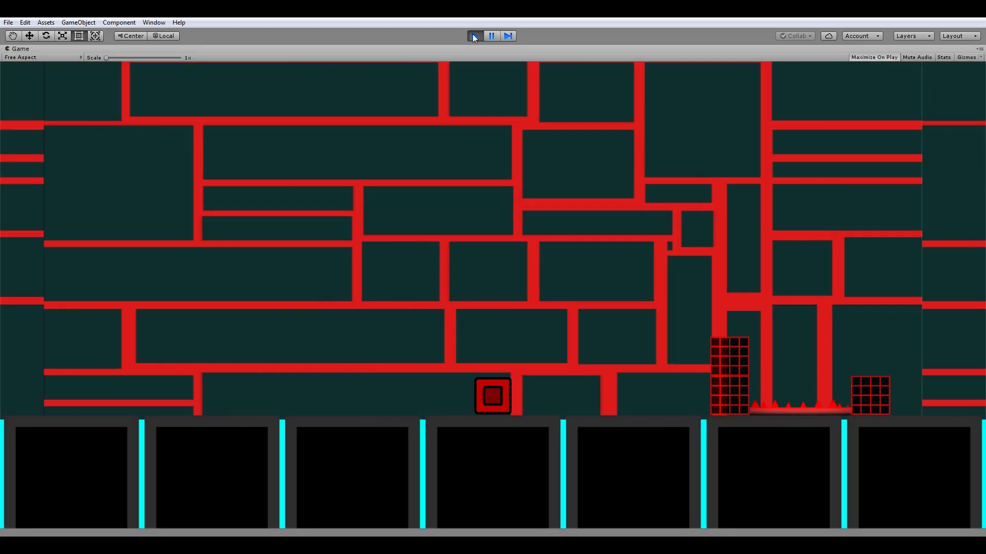
Make the red cube jump twice in the Game view to clear the spikes and blocks.
left_click(488, 355)
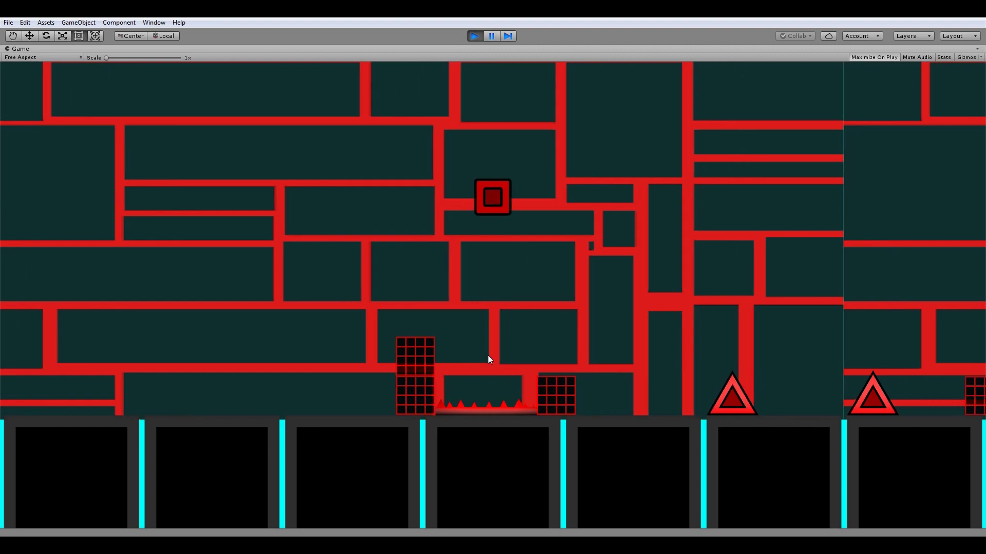
left_click(488, 355)
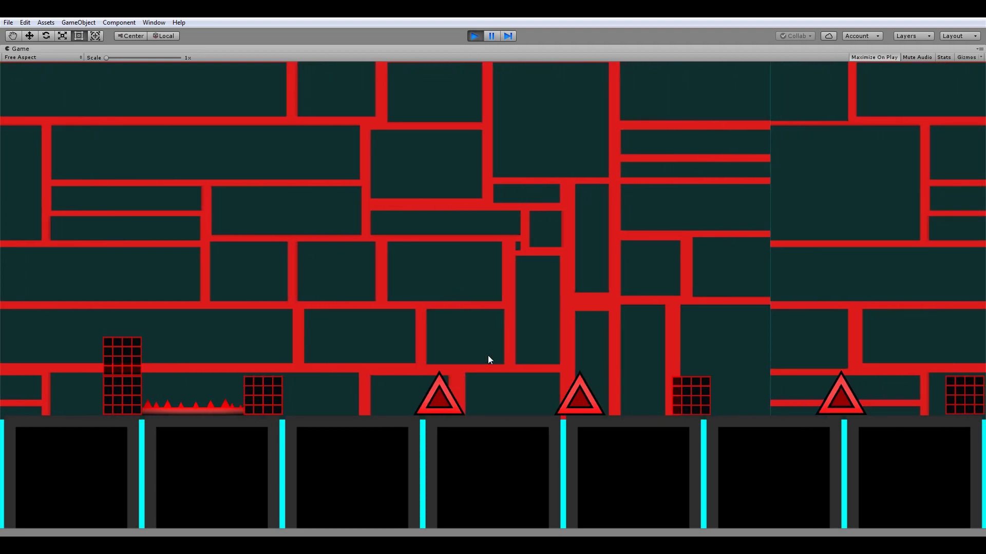